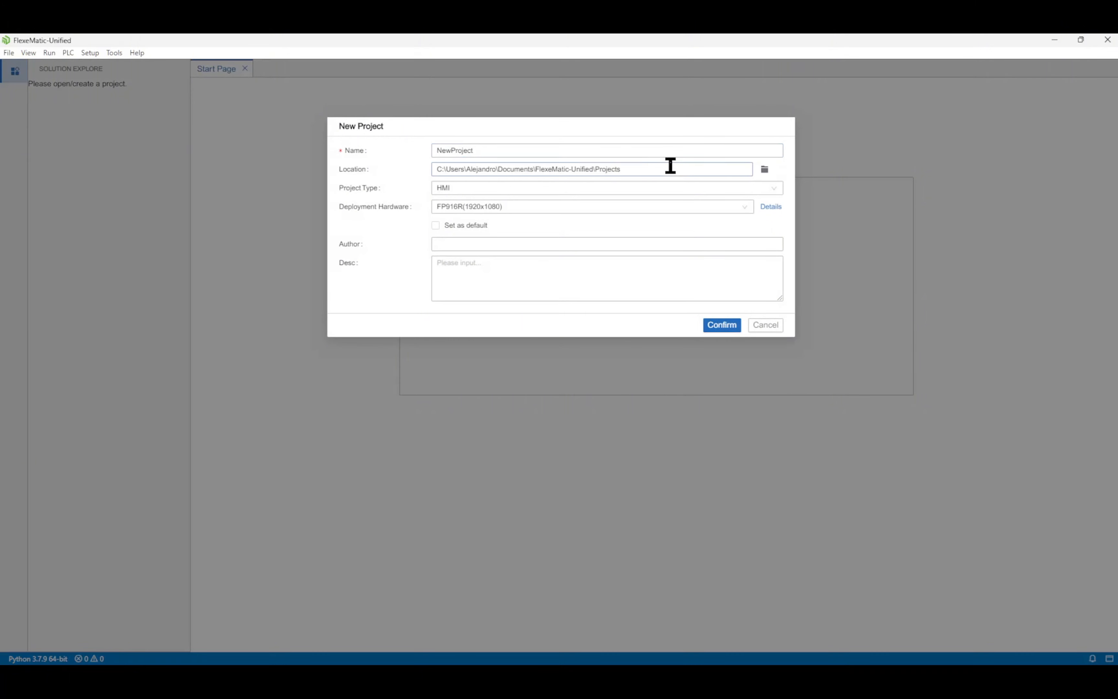
# Name the new project DemoProject
pyautogui.click(674, 153)
pyautogui.hotkey('ctrl', 'a')
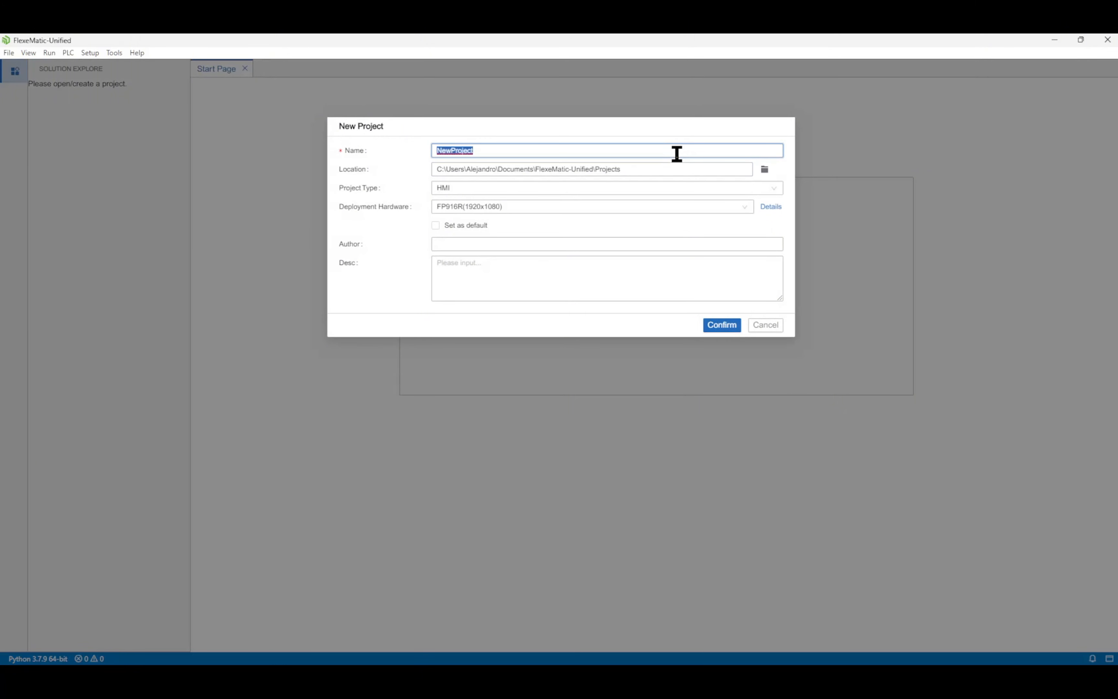
pyautogui.write('Demo')
# Switch the new project's type to PLC and back to HMI
pyautogui.click(774, 189)
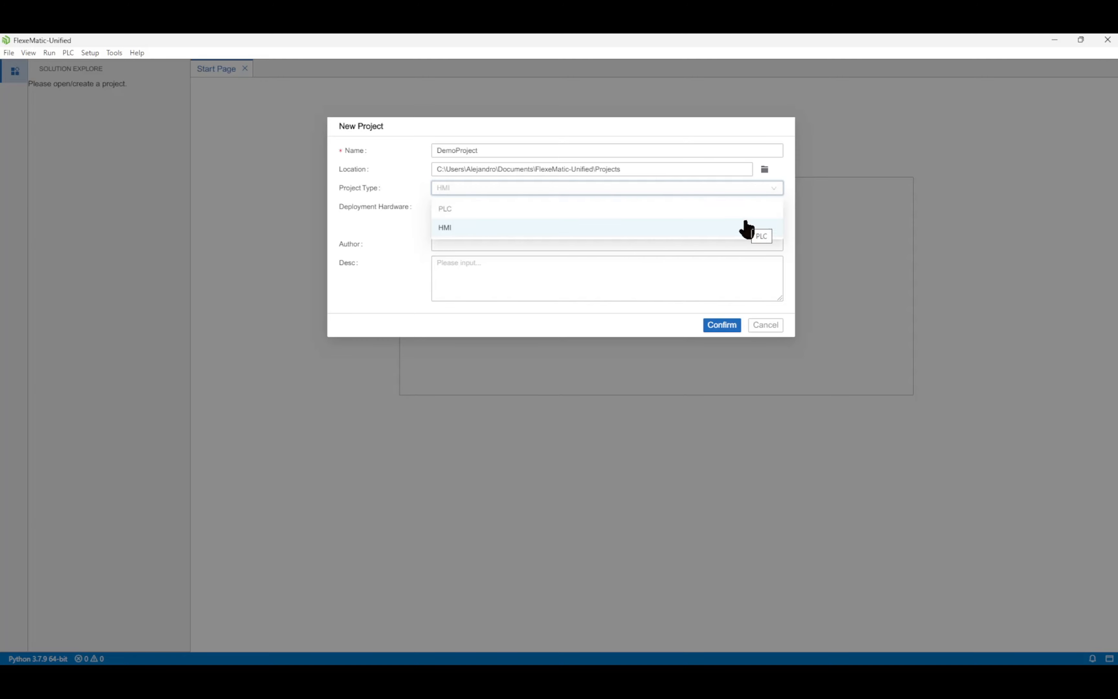
pyautogui.click(768, 207)
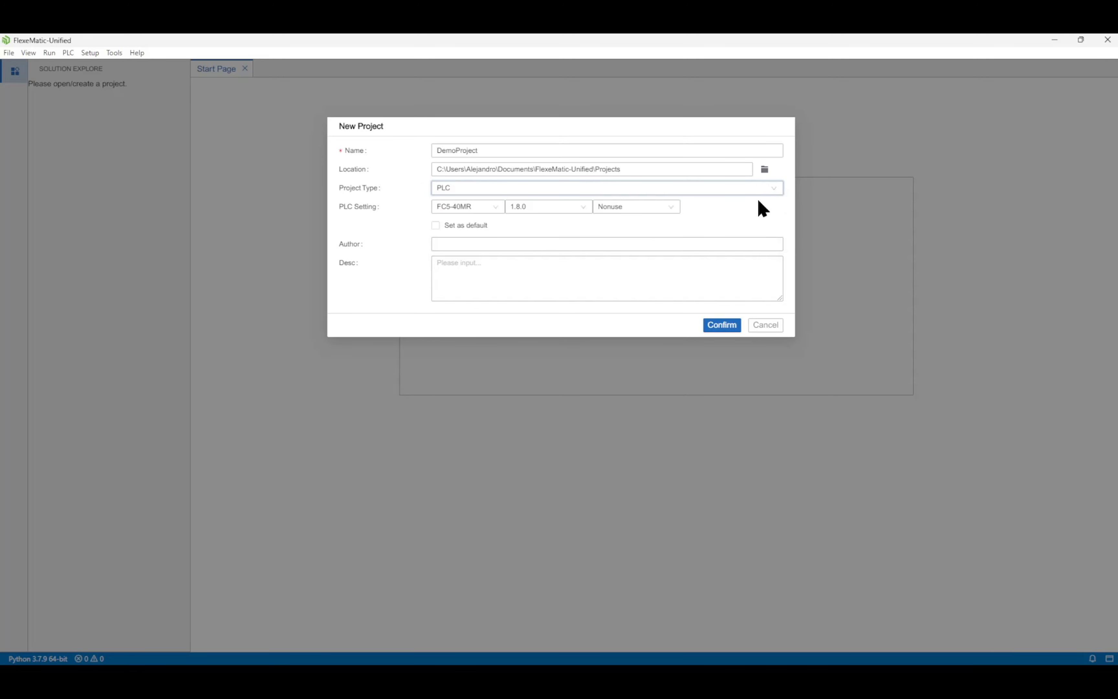
pyautogui.click(765, 190)
pyautogui.click(749, 230)
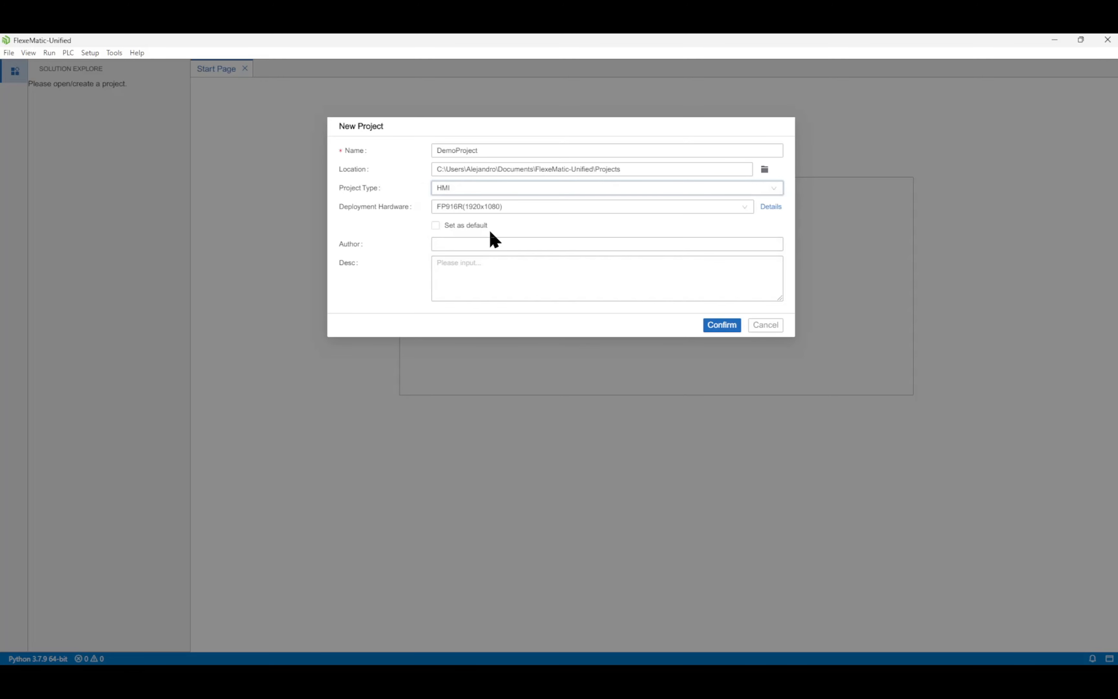
# Switch the deployment hardware to FlexeMatic SCADA and back to FP916R(1920x1080), and view that model's hardware details
pyautogui.click(736, 208)
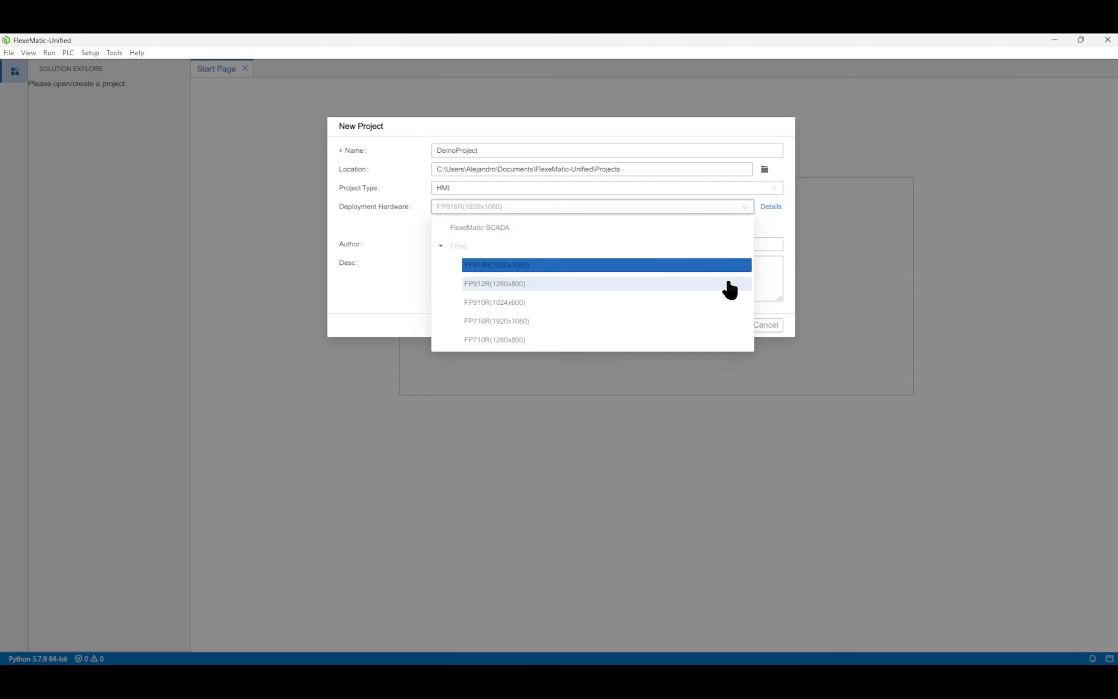
pyautogui.click(718, 228)
pyautogui.click(771, 208)
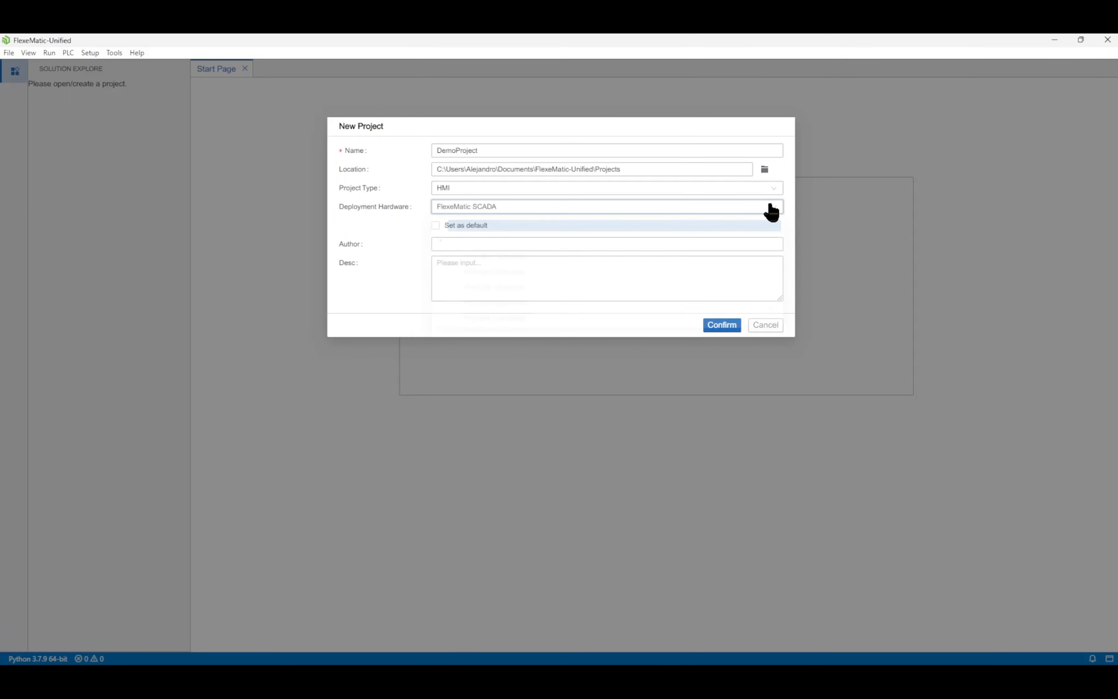
pyautogui.click(709, 265)
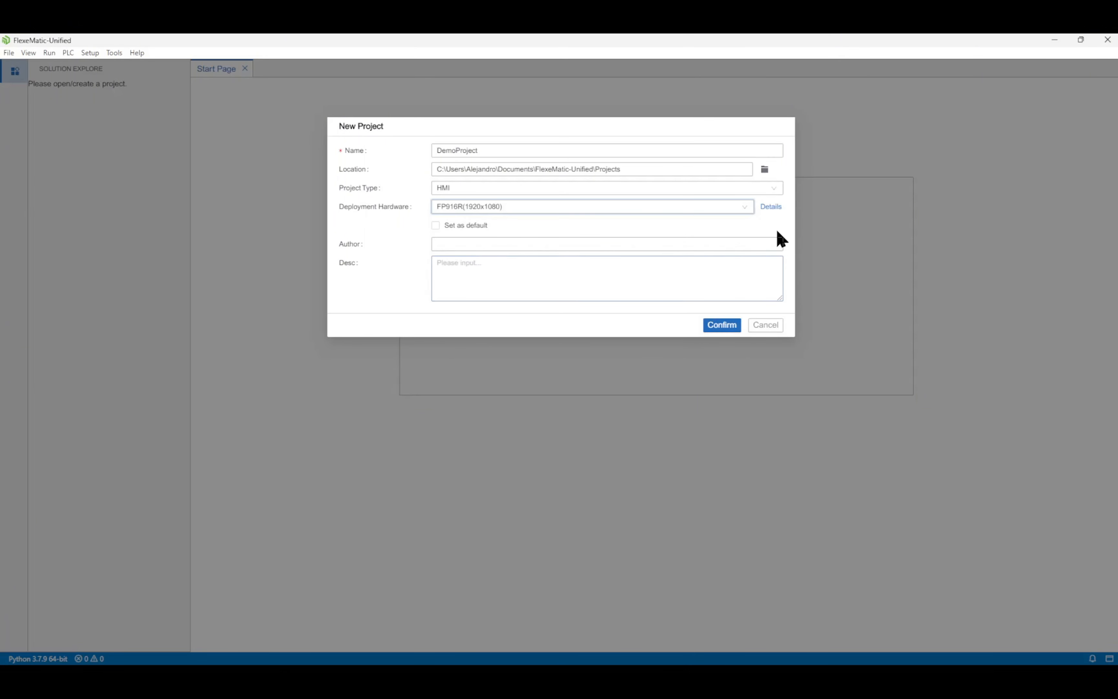
pyautogui.click(774, 211)
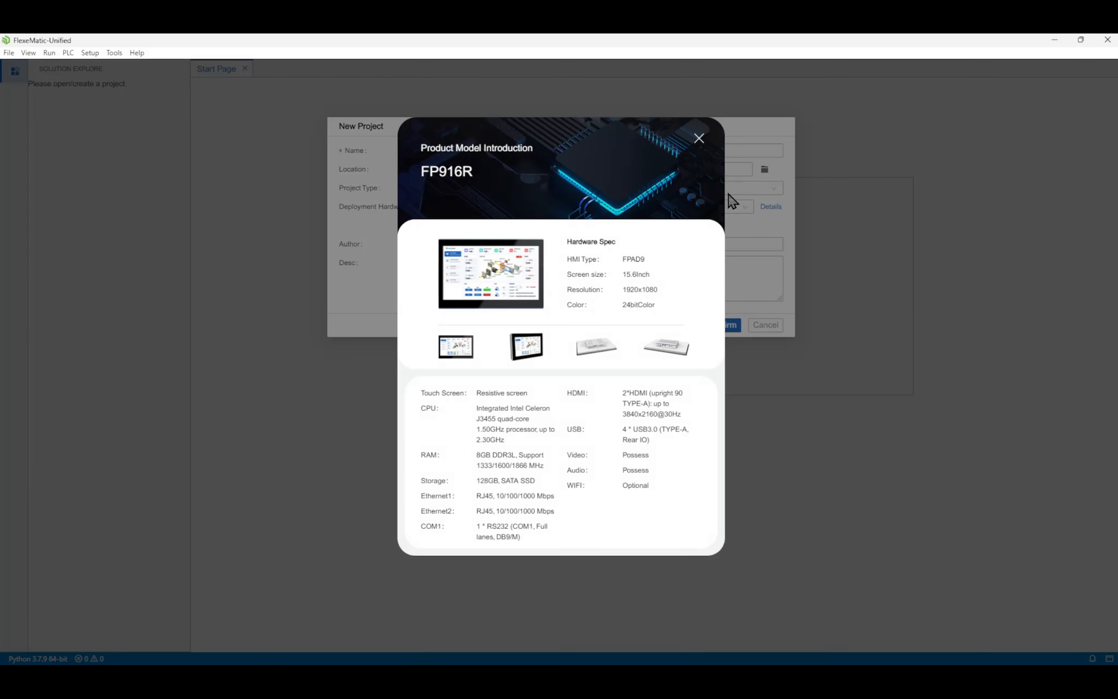
pyautogui.click(697, 146)
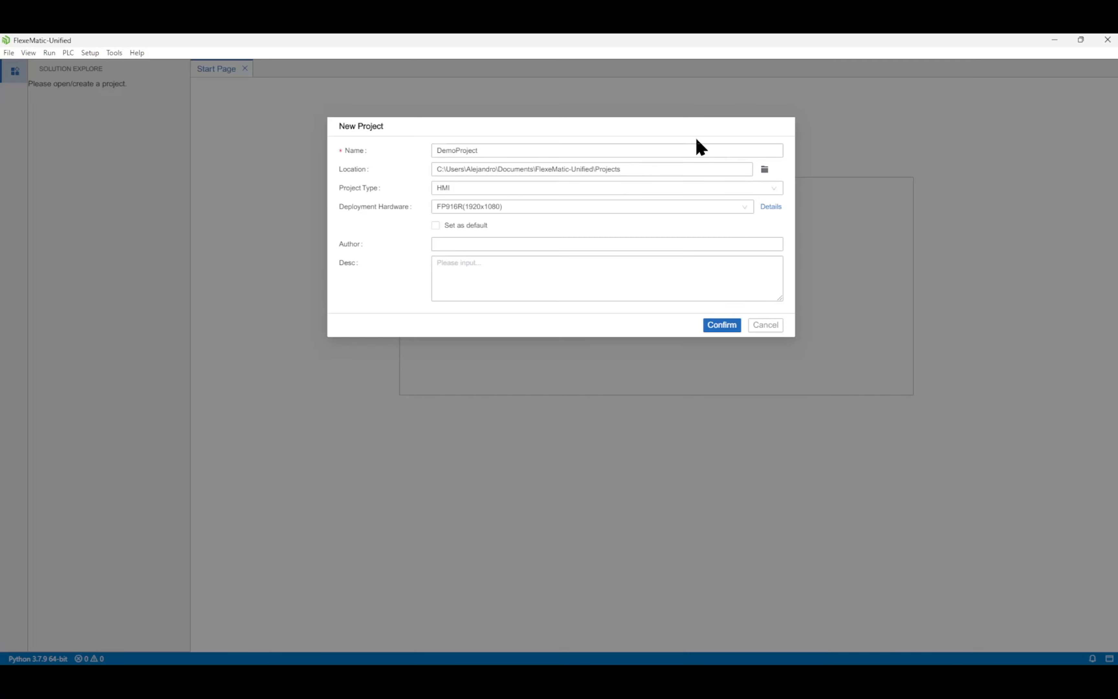
# Enter author Test and description "This tutorial will be focused only on Deployment Hardware.", and create the project as DemoProject_1
pyautogui.click(490, 242)
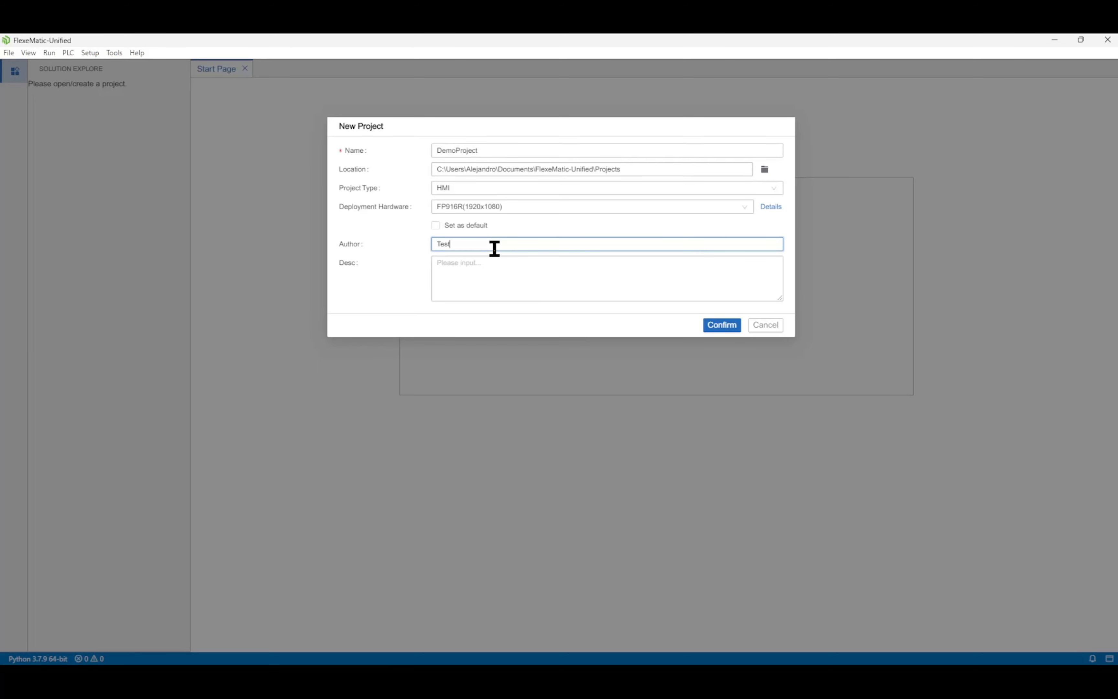
pyautogui.click(466, 273)
pyautogui.write('This tutorial will be')
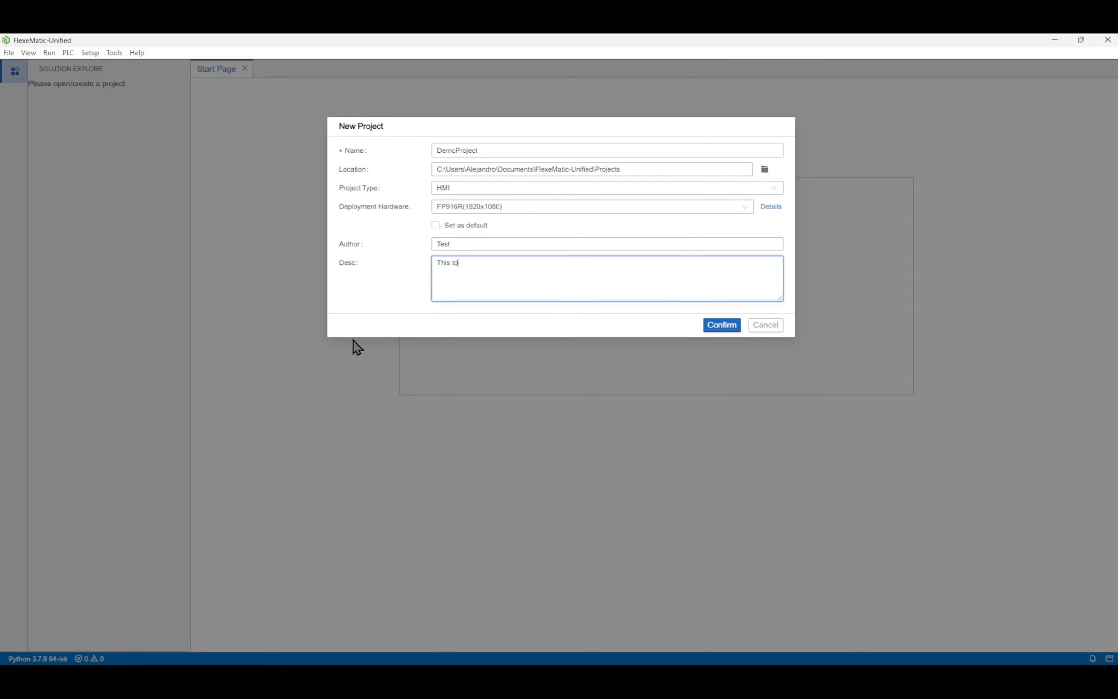
pyautogui.write(' focused only on Deployment Hardware.')
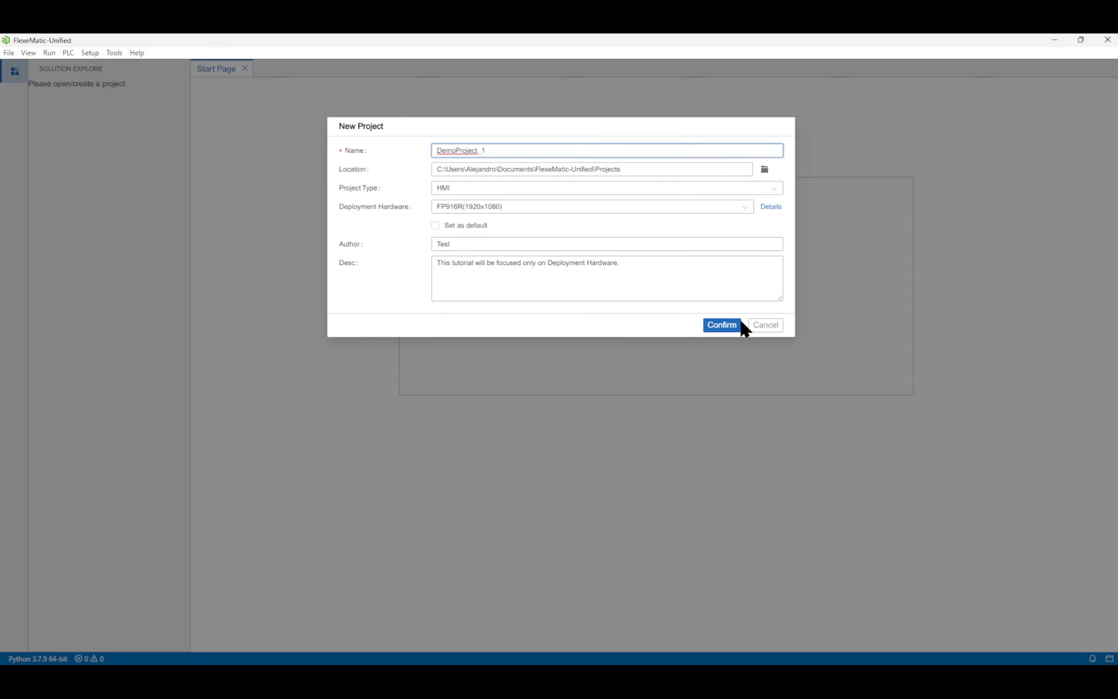
pyautogui.click(734, 329)
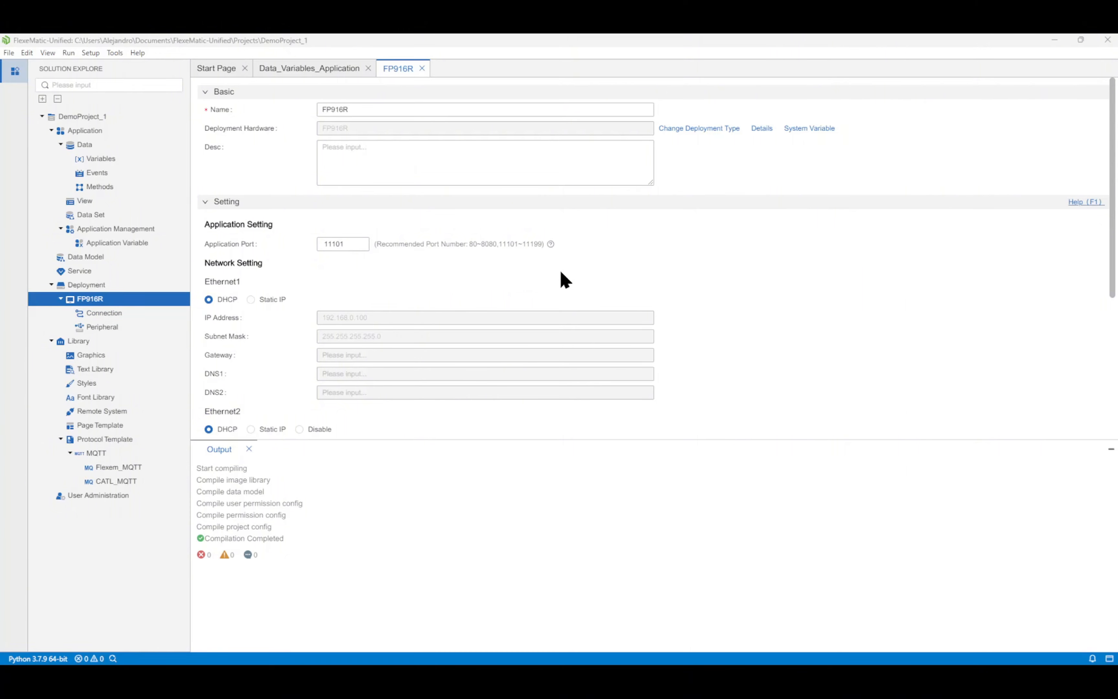
# Change the FP916R deployment type to FlexeMatic SCADA and reload the project page to apply it
pyautogui.click(682, 130)
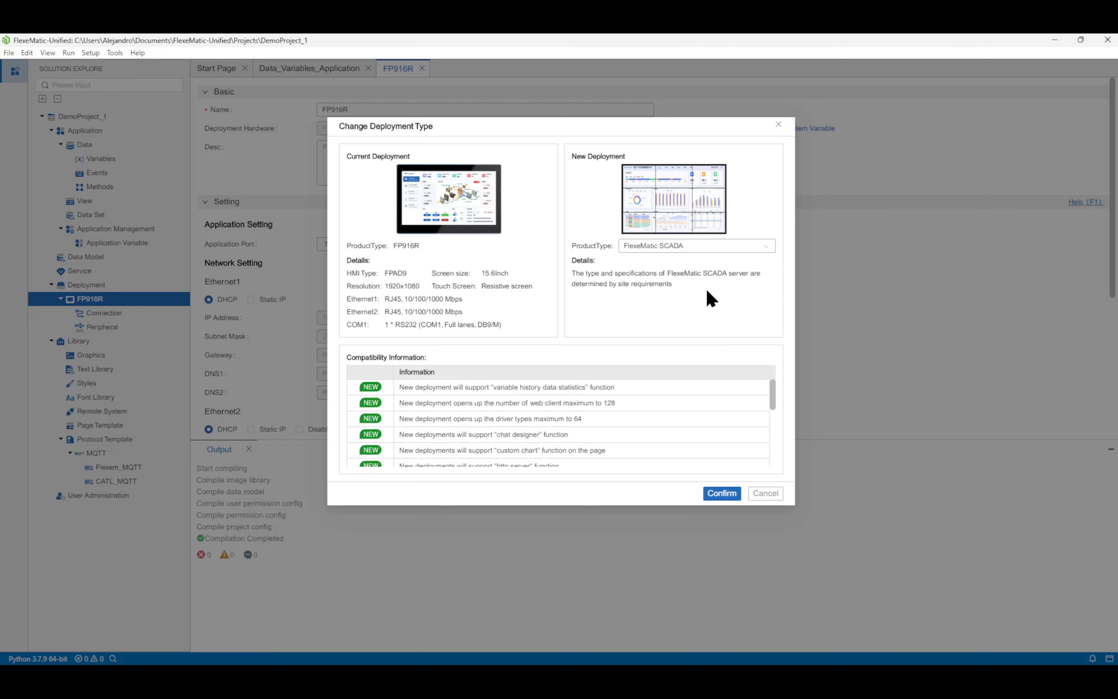
pyautogui.click(728, 248)
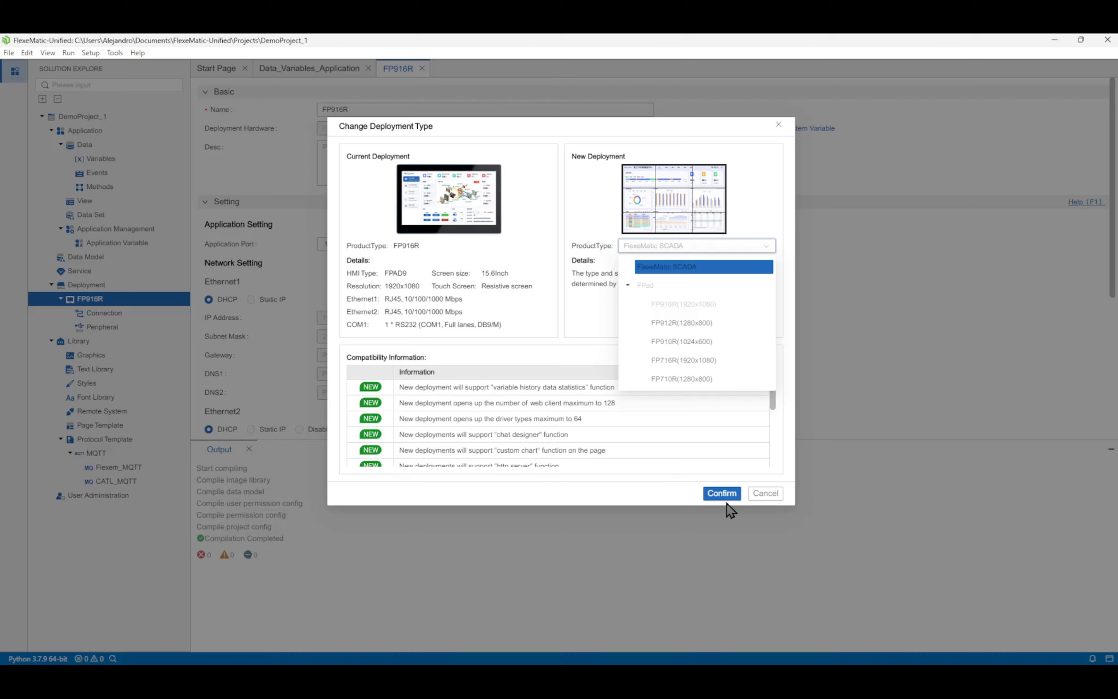
pyautogui.click(723, 495)
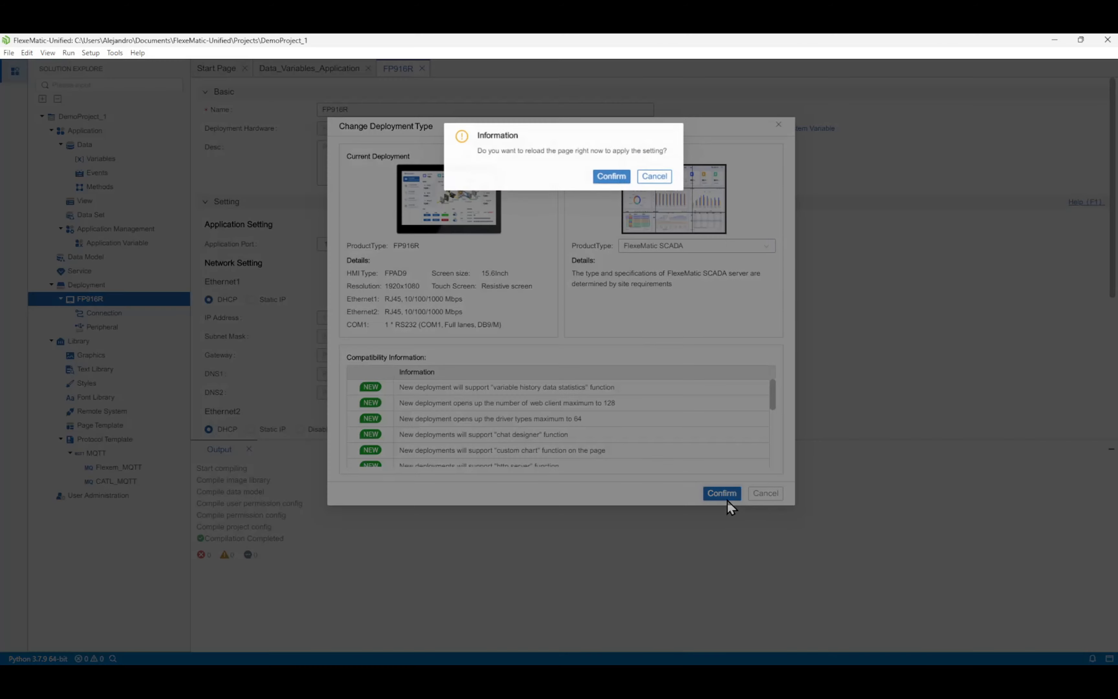
pyautogui.click(610, 171)
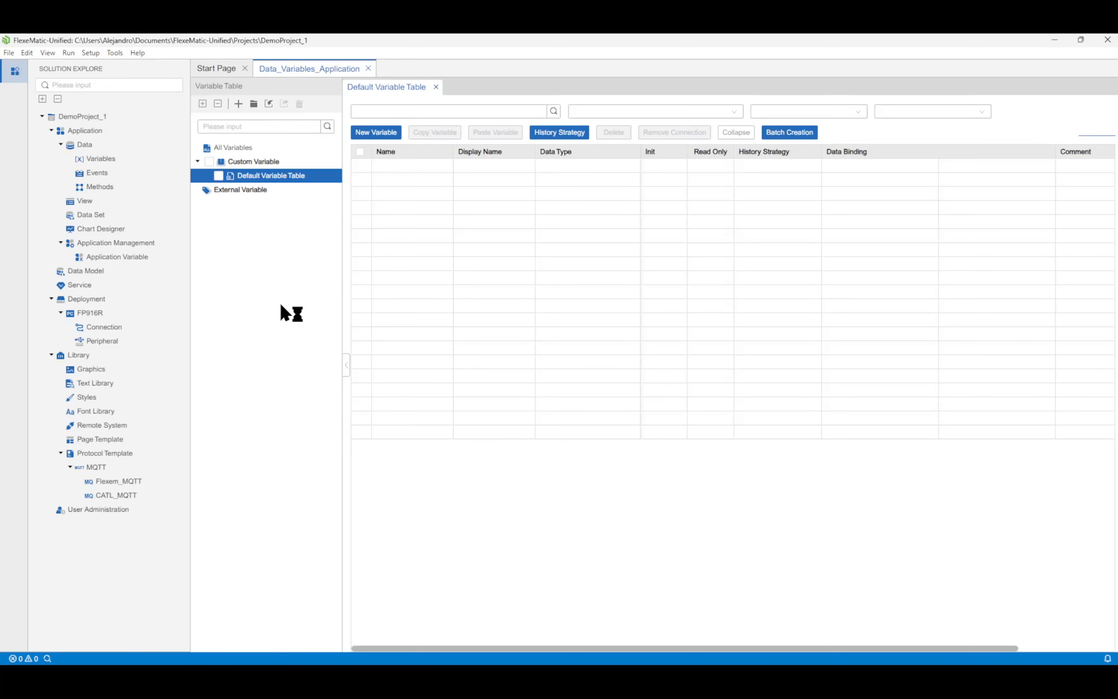
# Look through the View, Chart Designer, Application Variable and Service pages of the project
pyautogui.doubleClick(141, 204)
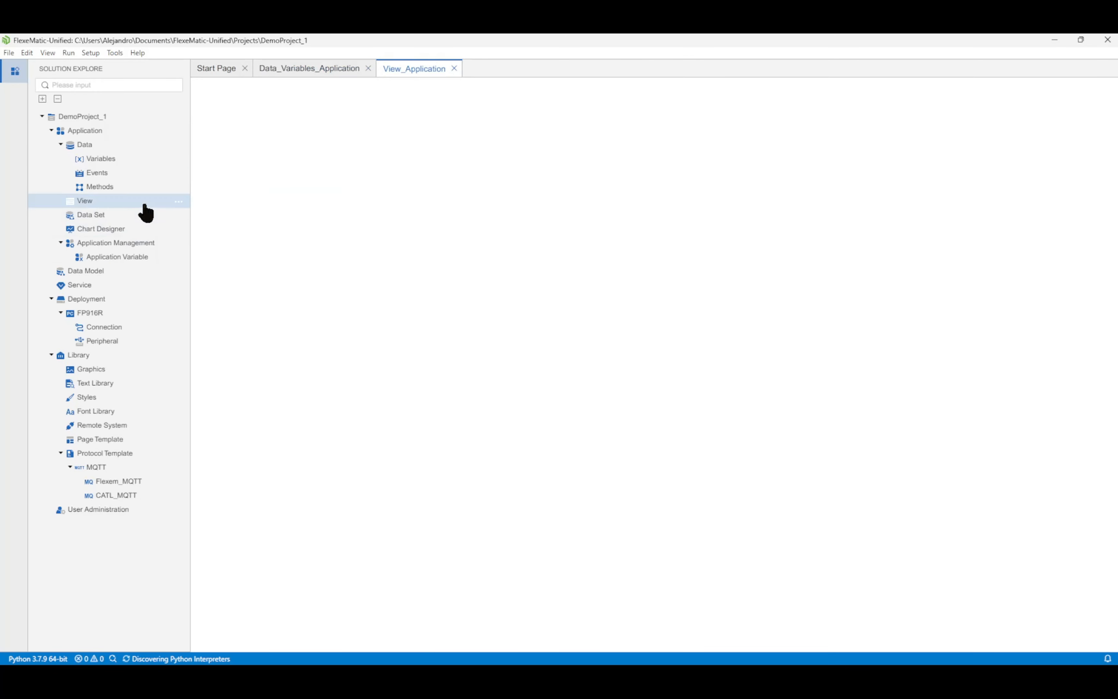
pyautogui.doubleClick(142, 233)
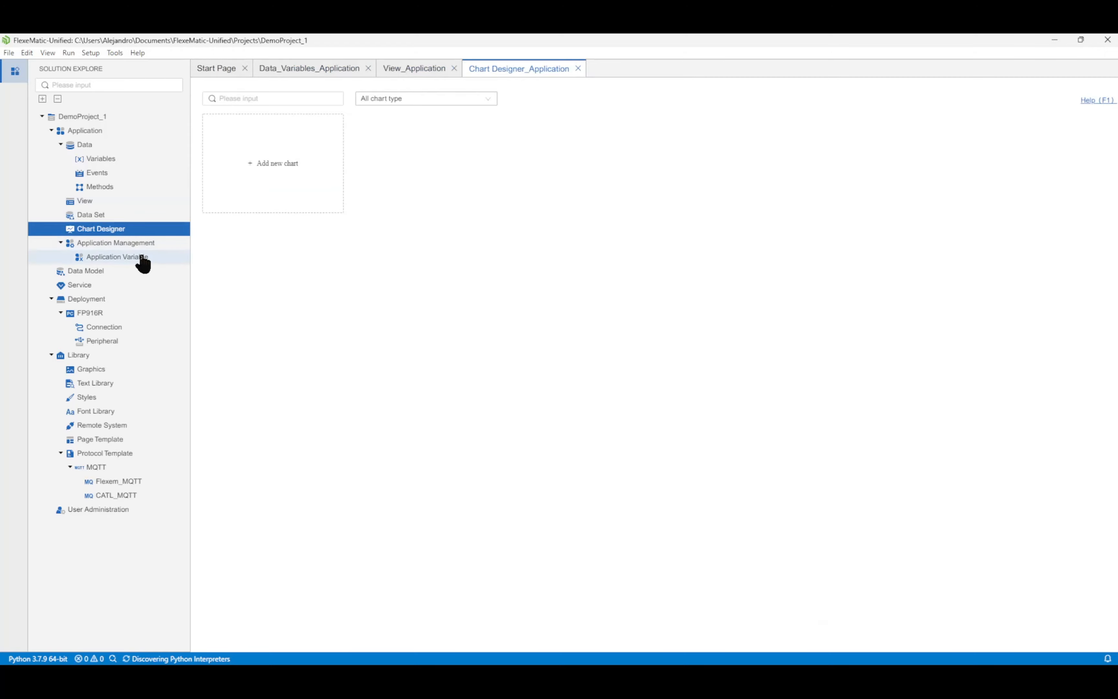
pyautogui.doubleClick(143, 258)
pyautogui.doubleClick(126, 287)
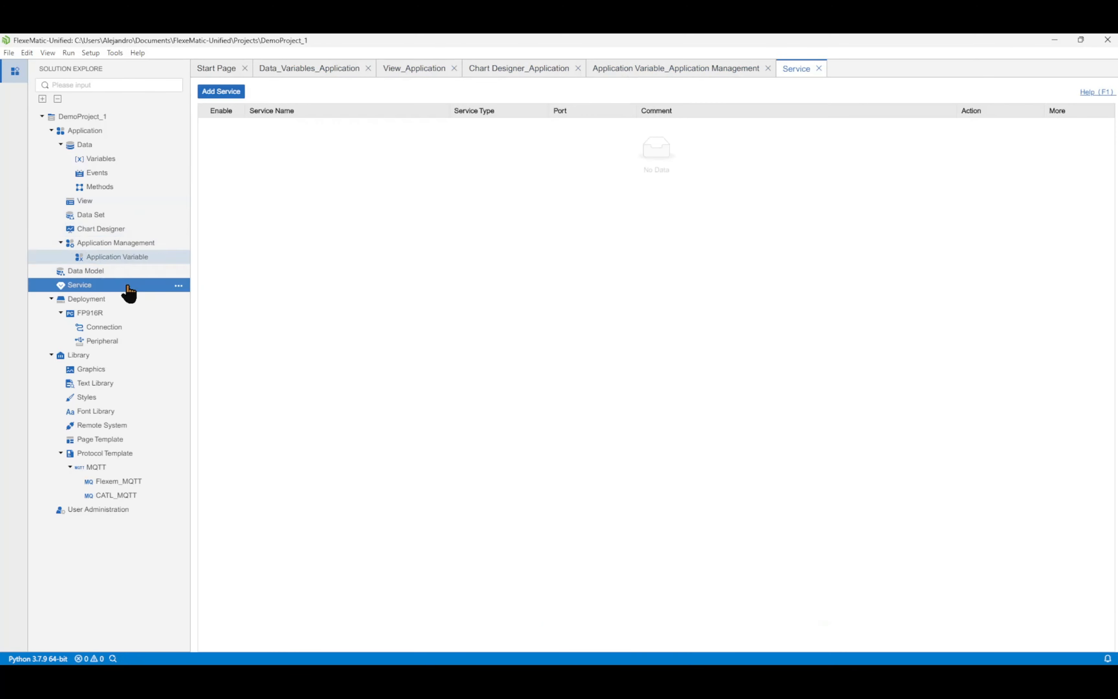
# Change the deployment type from FlexeMatic SCADA to FP916R(1920x1080) and reload the project page to apply it
pyautogui.doubleClick(126, 312)
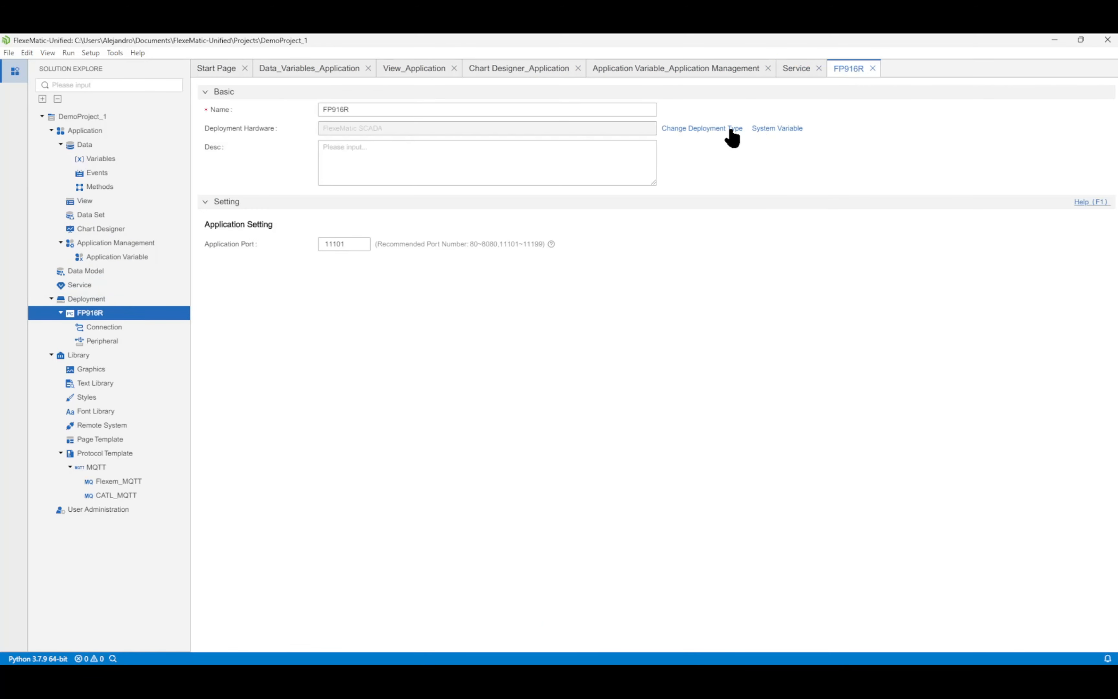
pyautogui.click(731, 131)
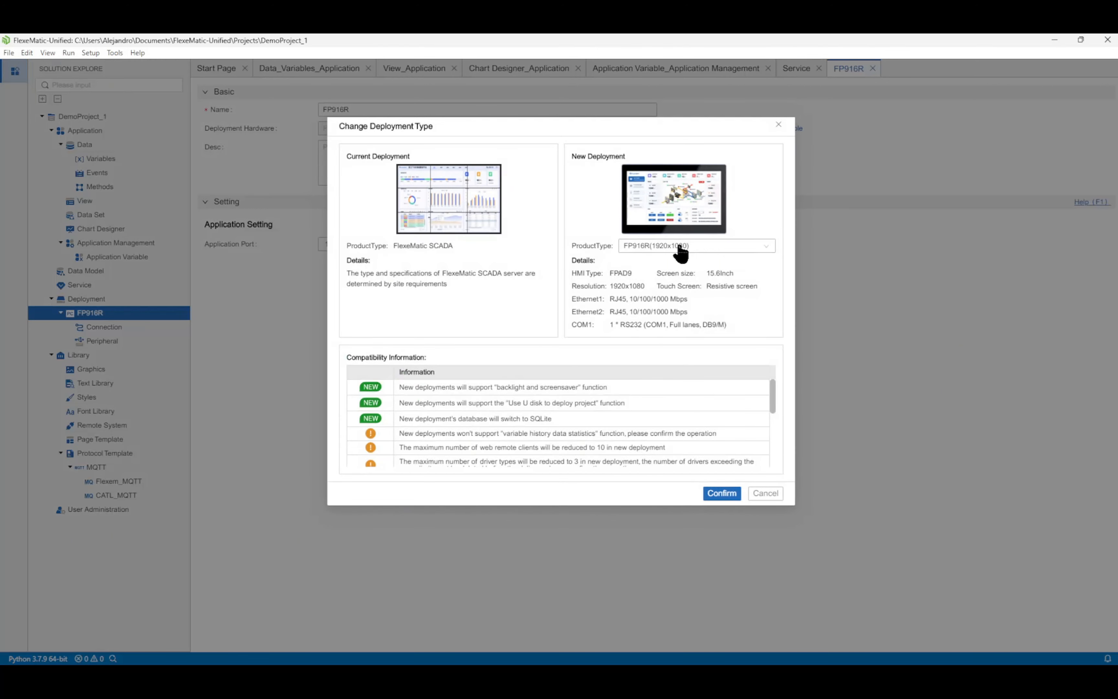
pyautogui.click(680, 249)
pyautogui.click(734, 315)
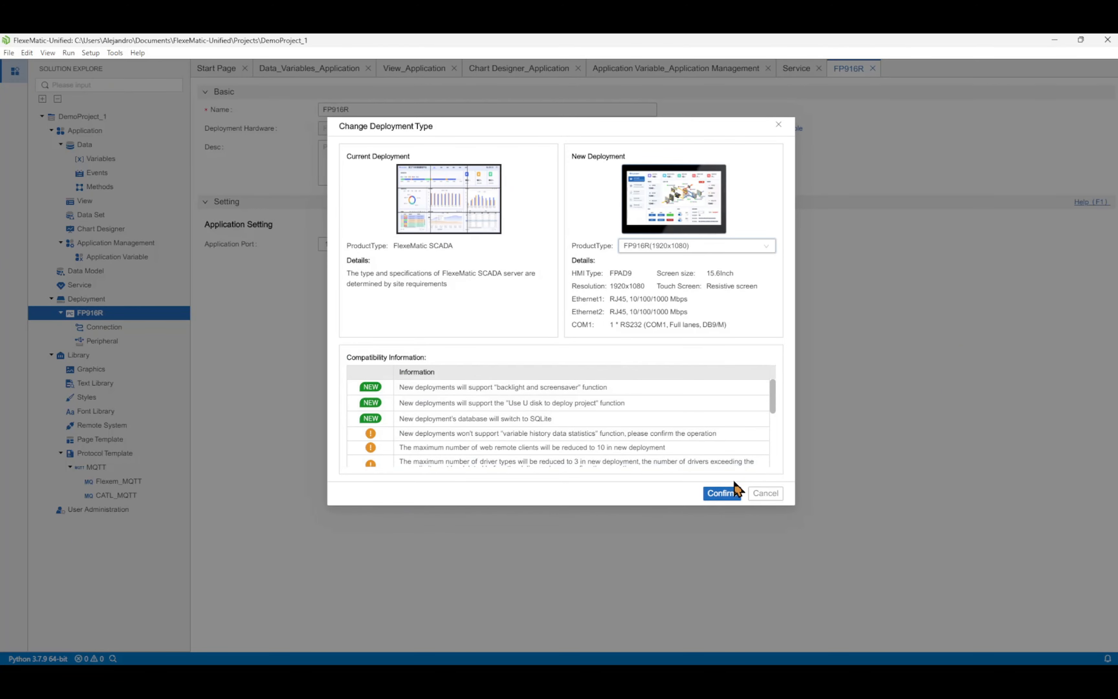
pyautogui.click(732, 491)
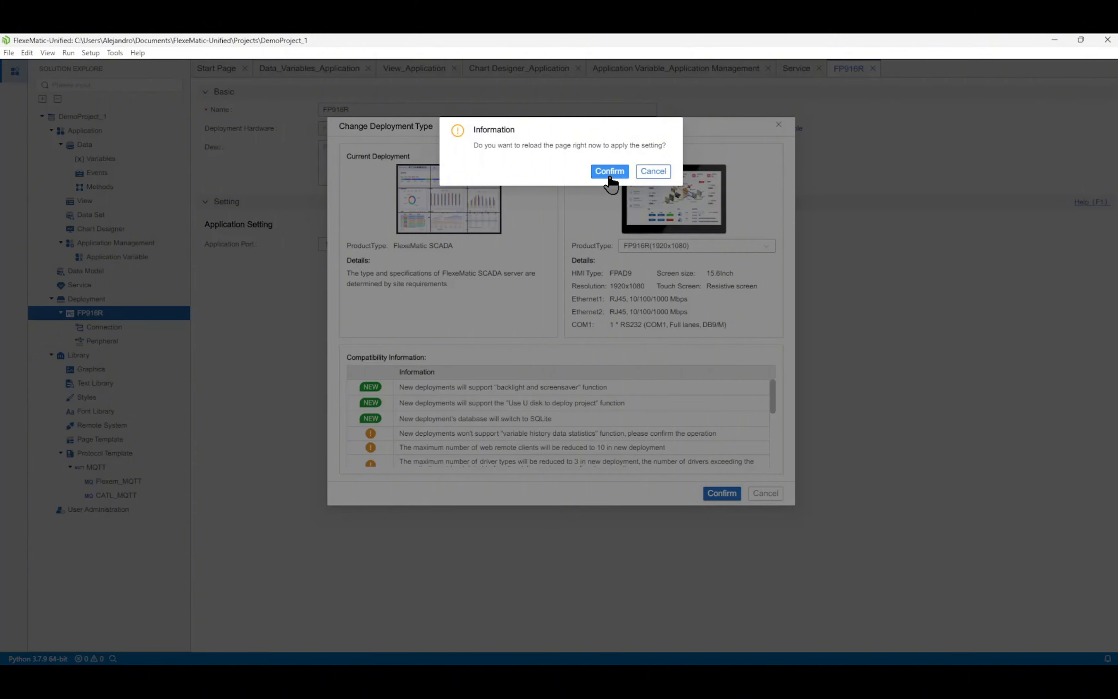
pyautogui.click(610, 172)
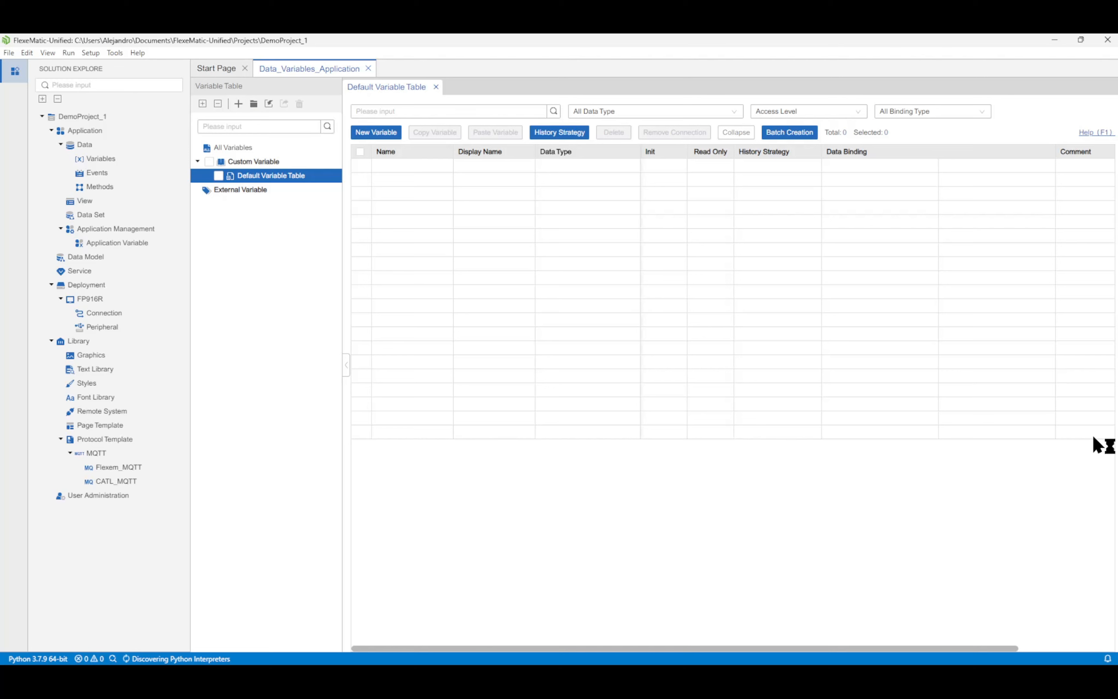
# Set Ethernet1 to Static IP in the FP916R deployment's network settings
pyautogui.click(102, 301)
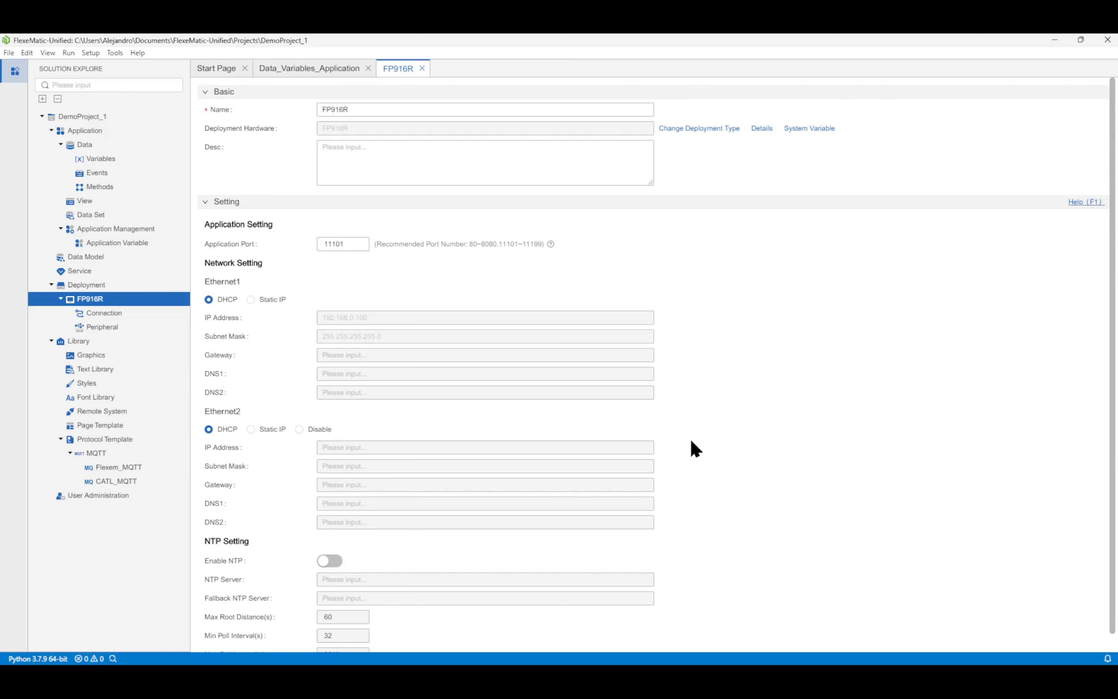
pyautogui.click(252, 301)
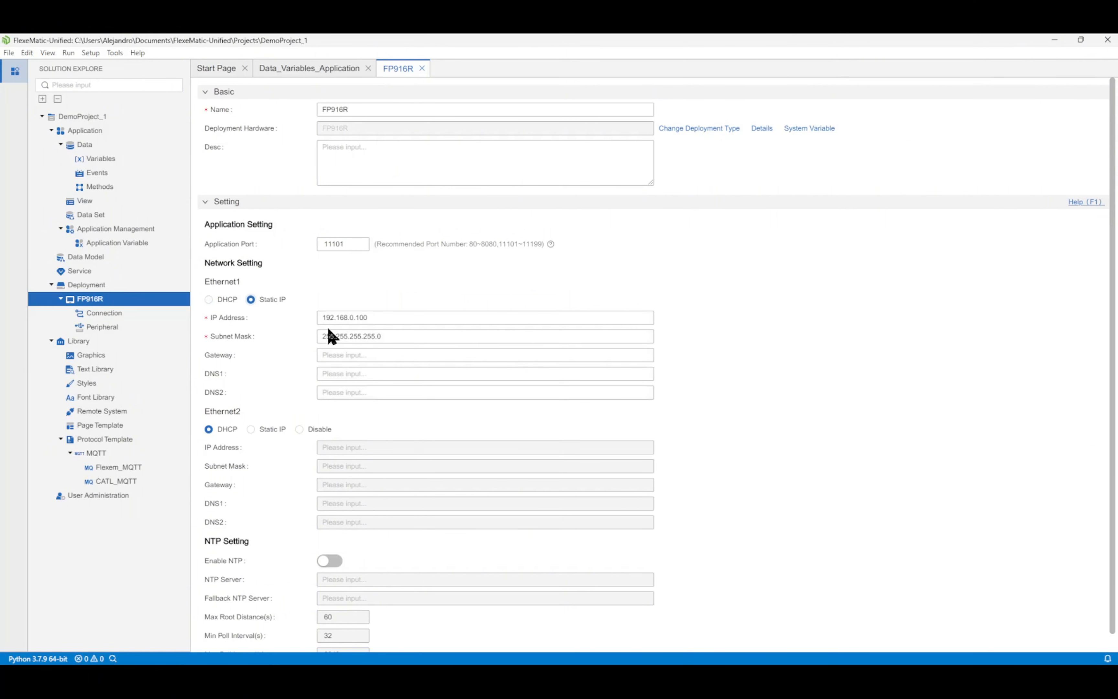
pyautogui.click(390, 318)
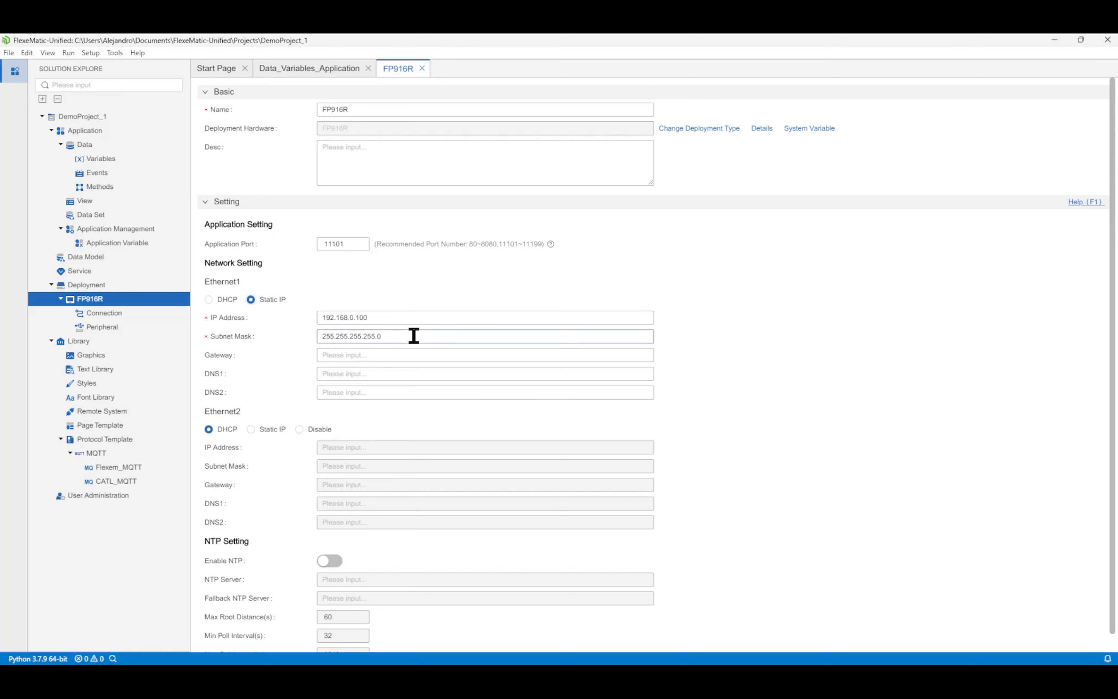
# Try the Static IP and Disable options for Ethernet2, and return it to DHCP
pyautogui.click(270, 431)
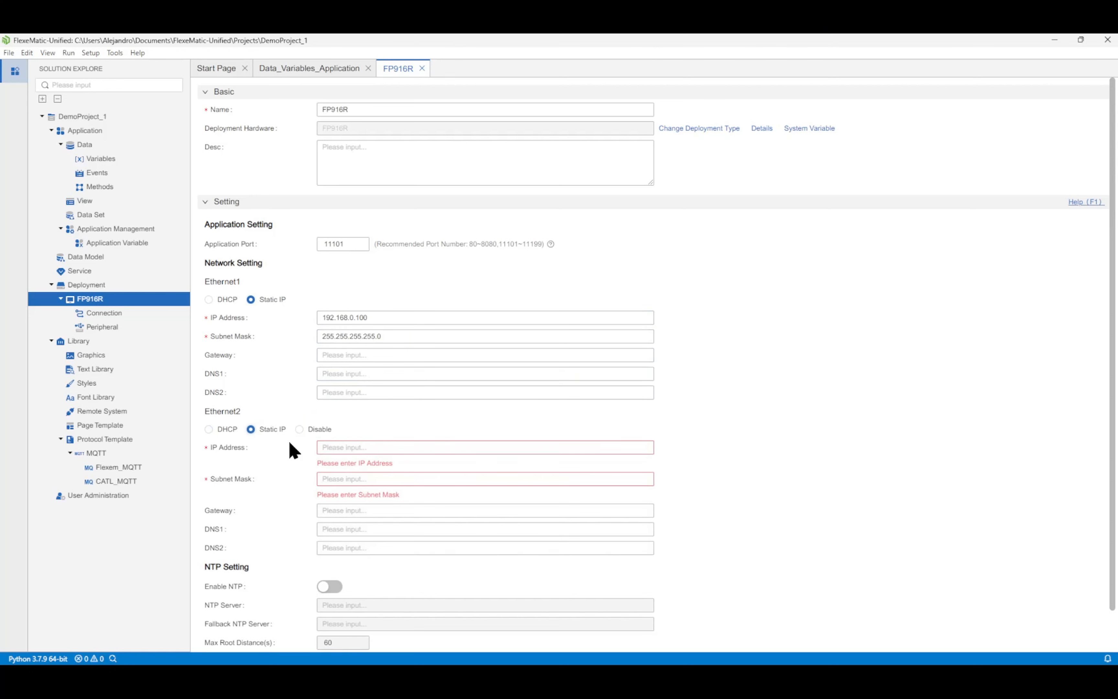
pyautogui.click(319, 431)
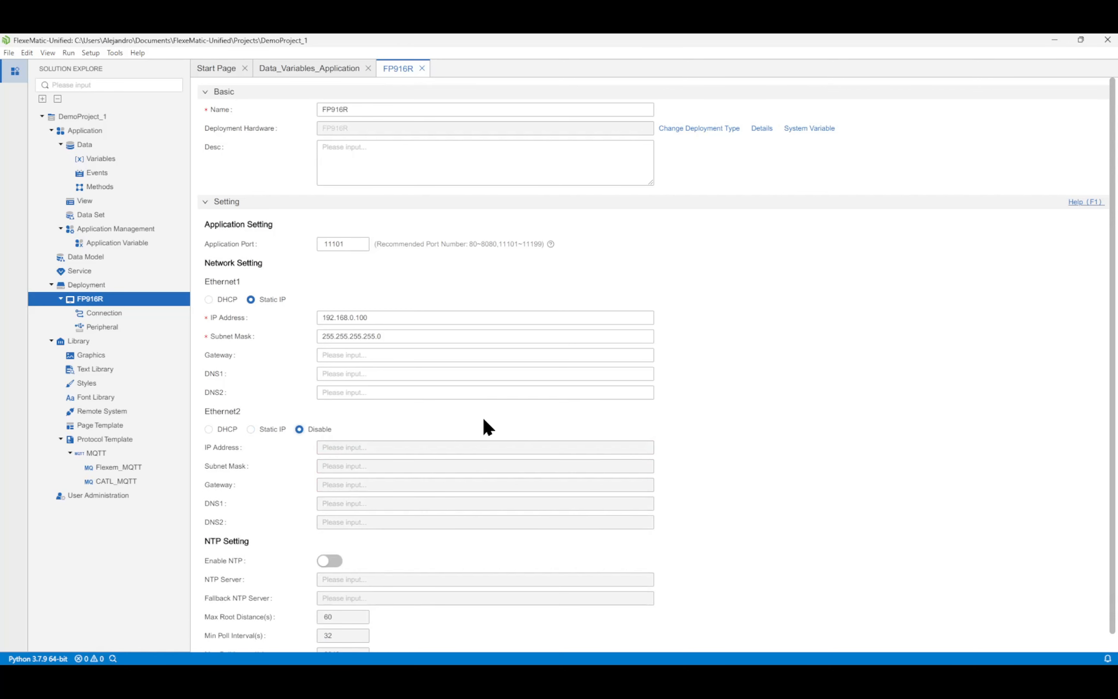
pyautogui.click(225, 431)
# Start deploying to the device, try Package the Project, and return to Current Project with Automatch as the connection method
pyautogui.click(65, 52)
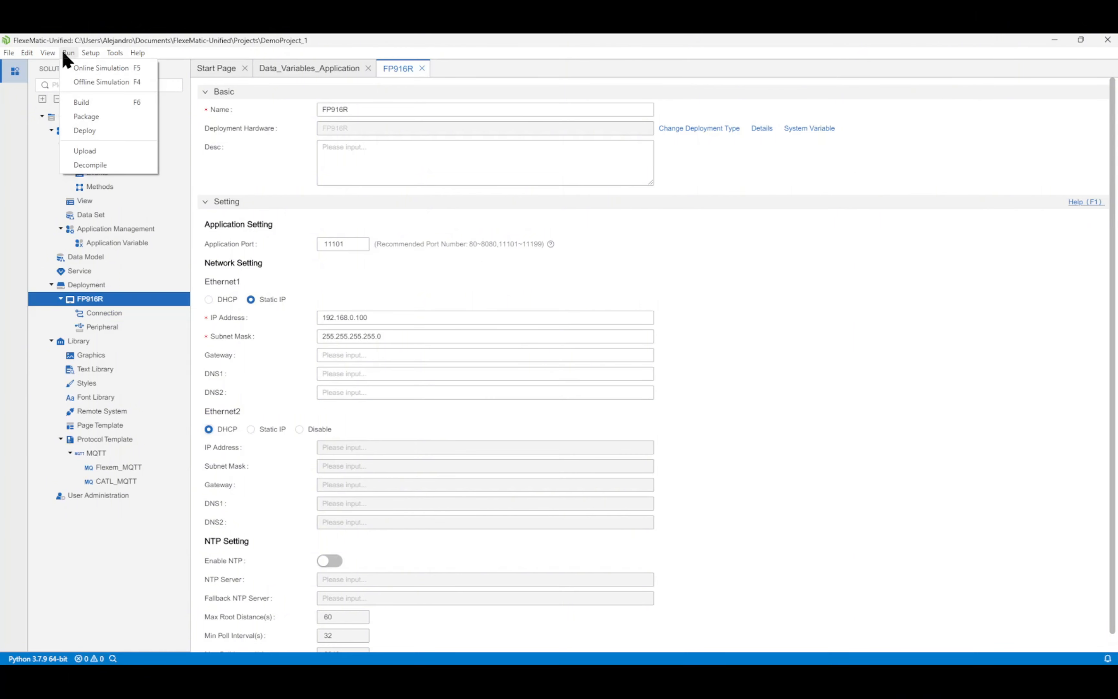
pyautogui.click(129, 136)
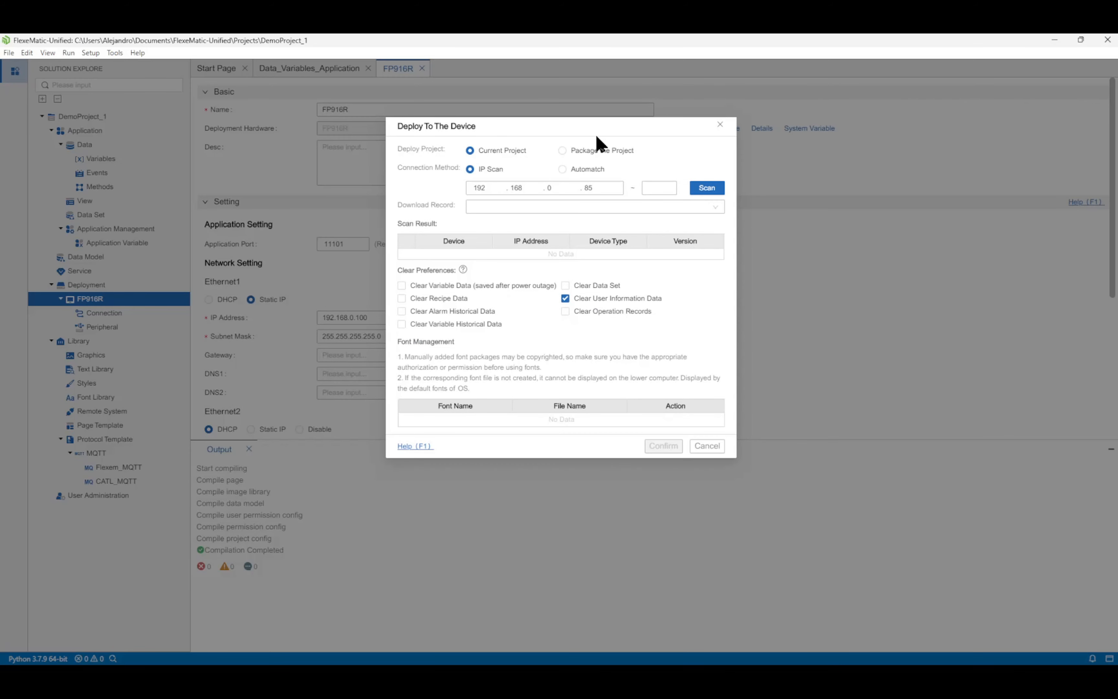
pyautogui.click(572, 152)
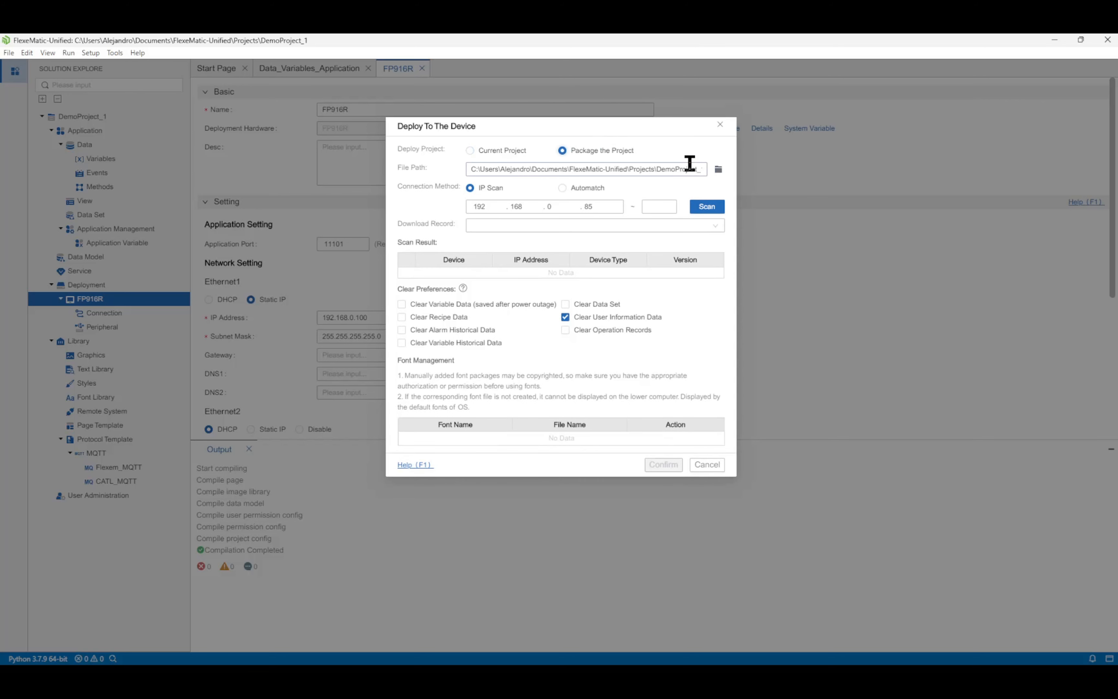
pyautogui.click(497, 155)
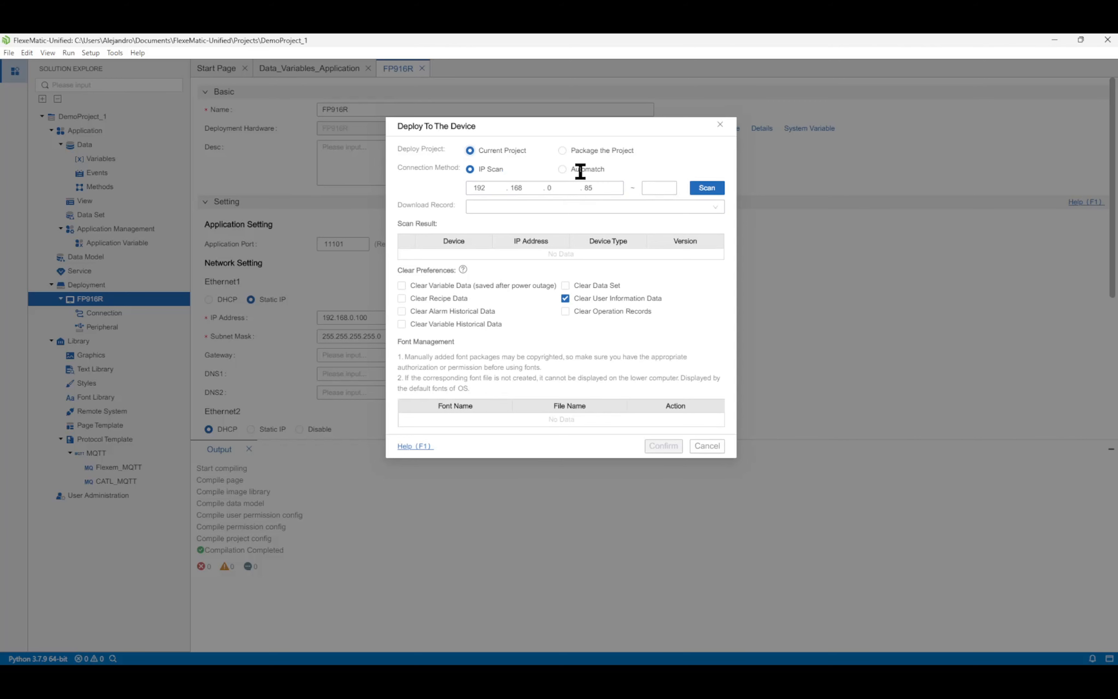
pyautogui.click(594, 171)
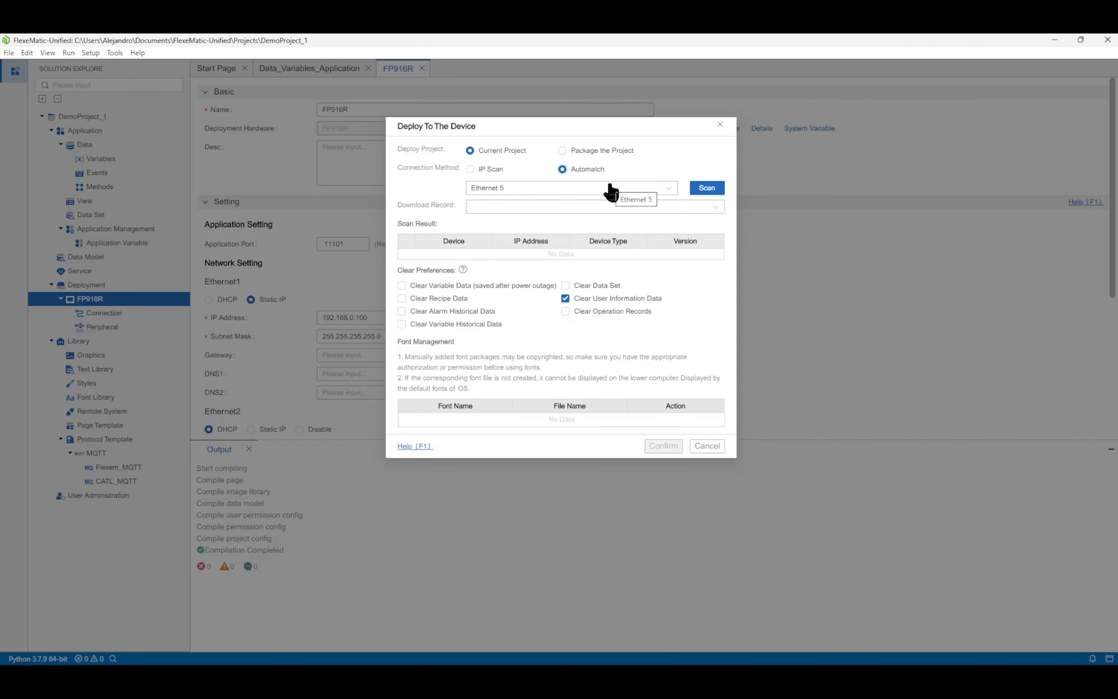
# Scan for the FP916R device by IP at 192.168.0.85, and scan again with Automatch over Ethernet 5
pyautogui.click(499, 169)
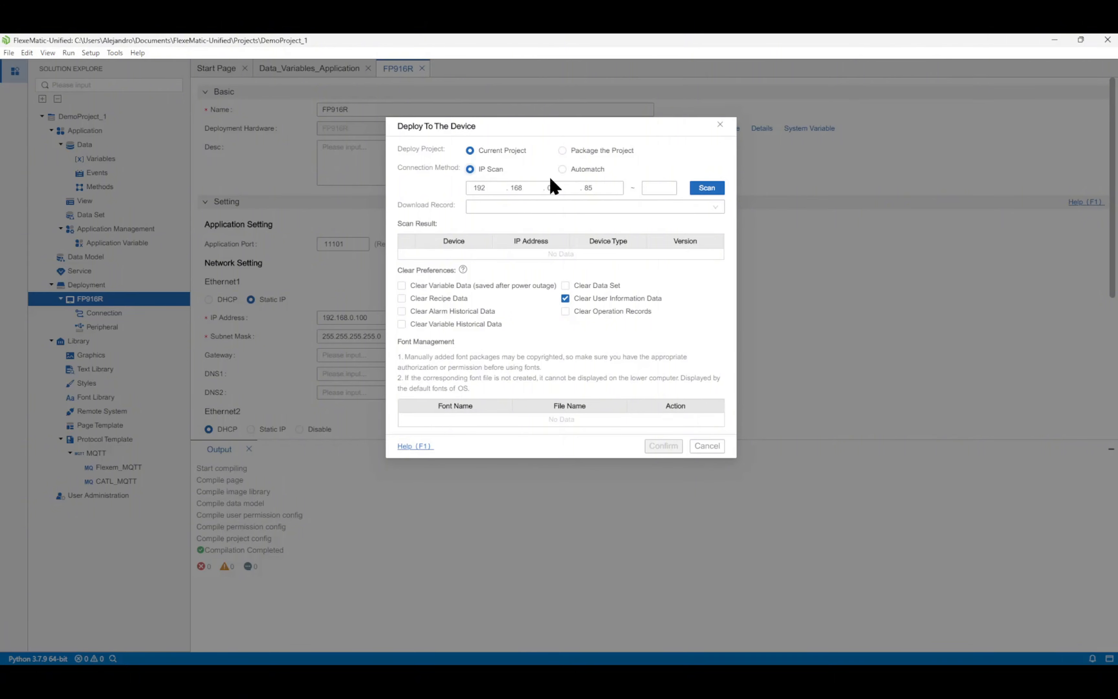
pyautogui.click(700, 188)
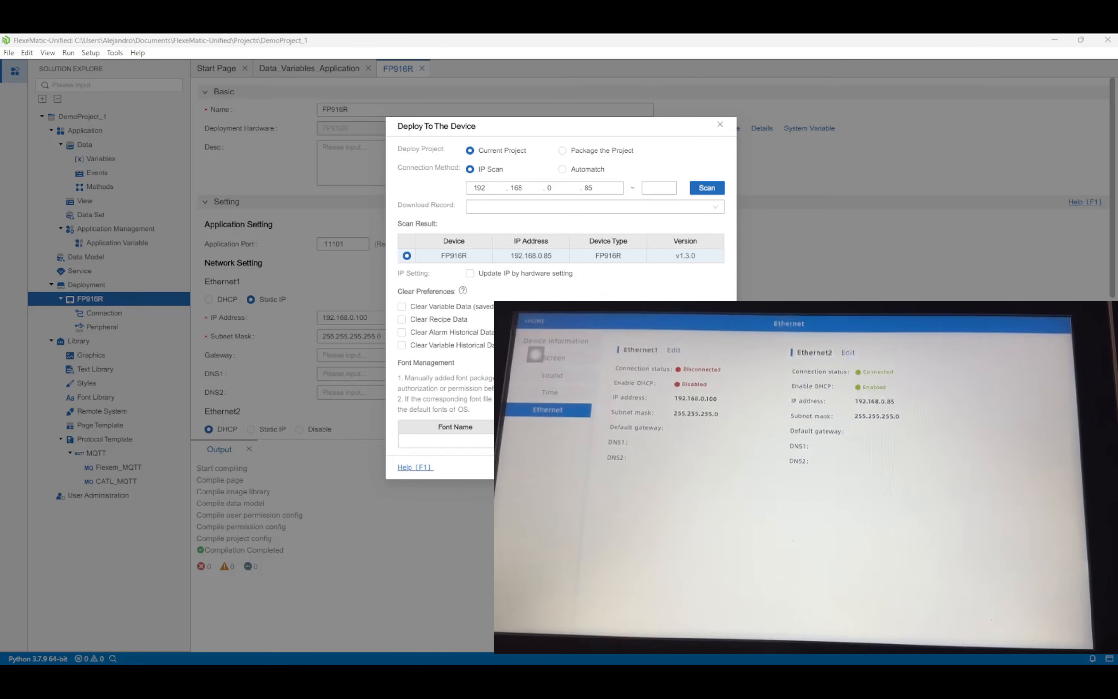
pyautogui.click(562, 168)
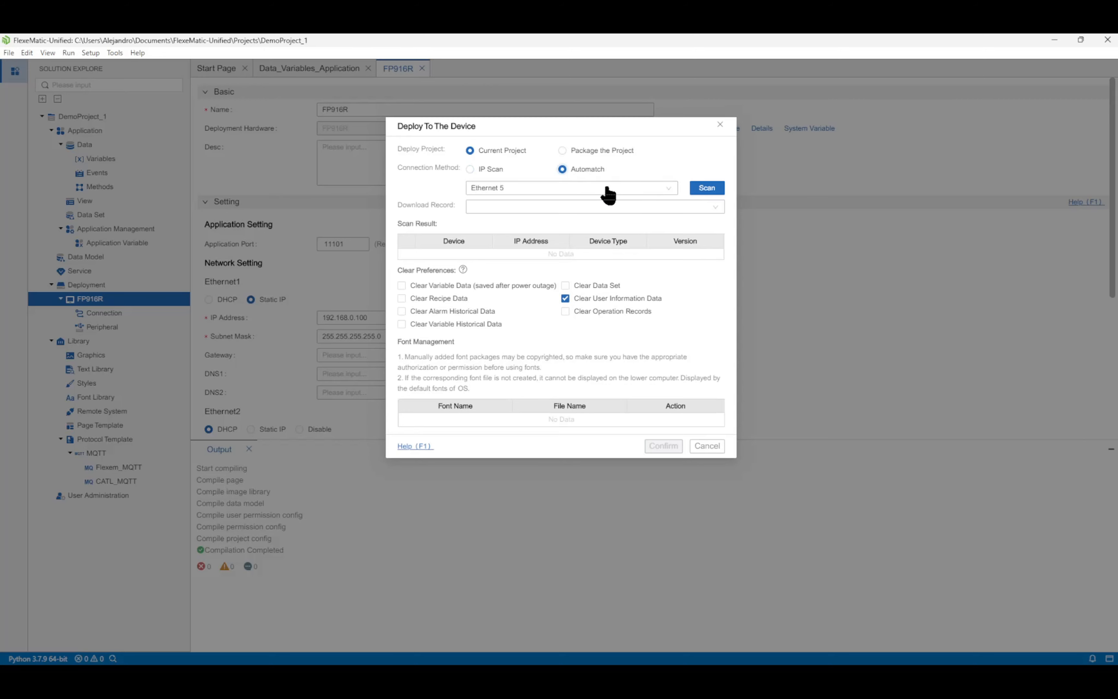
pyautogui.click(635, 188)
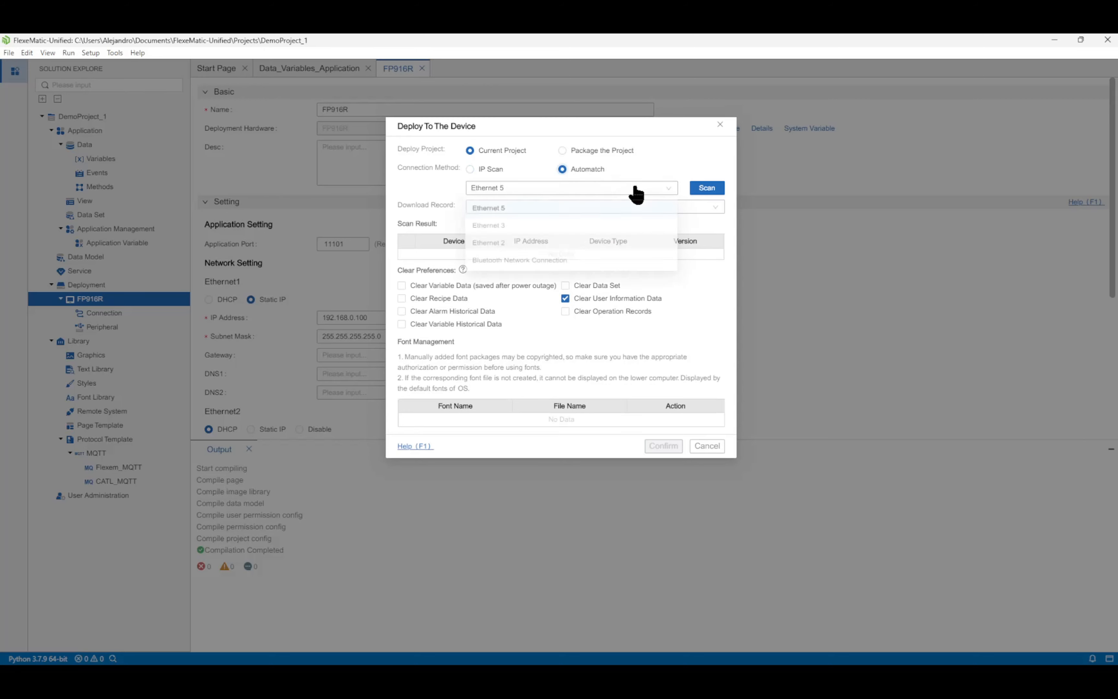
pyautogui.click(663, 193)
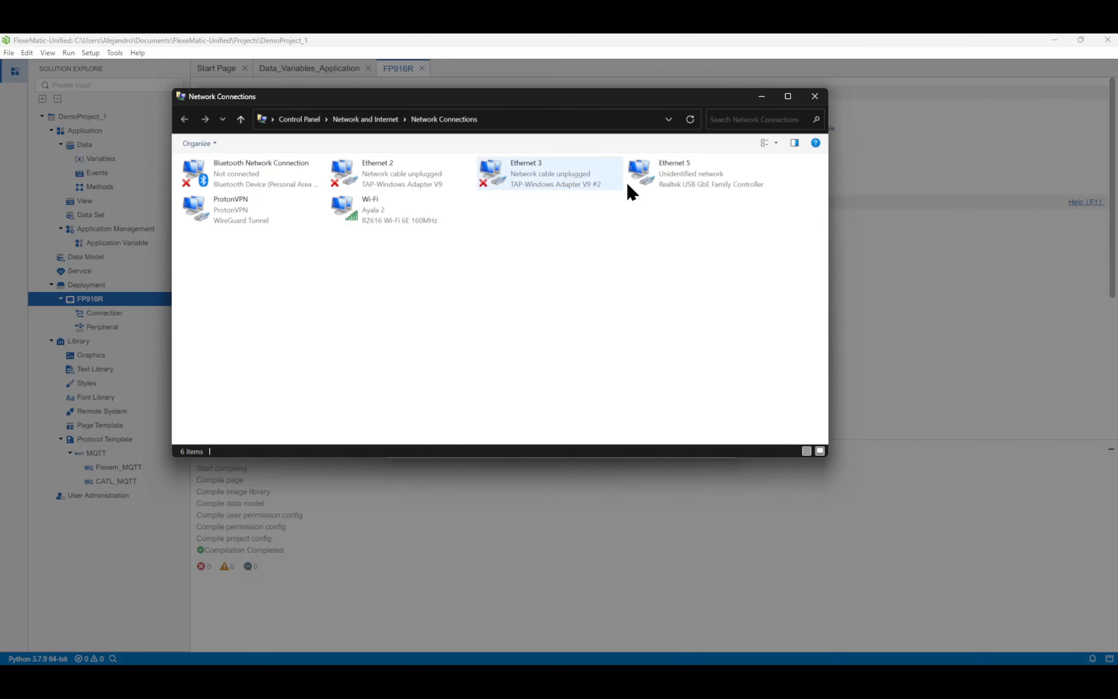
pyautogui.click(711, 184)
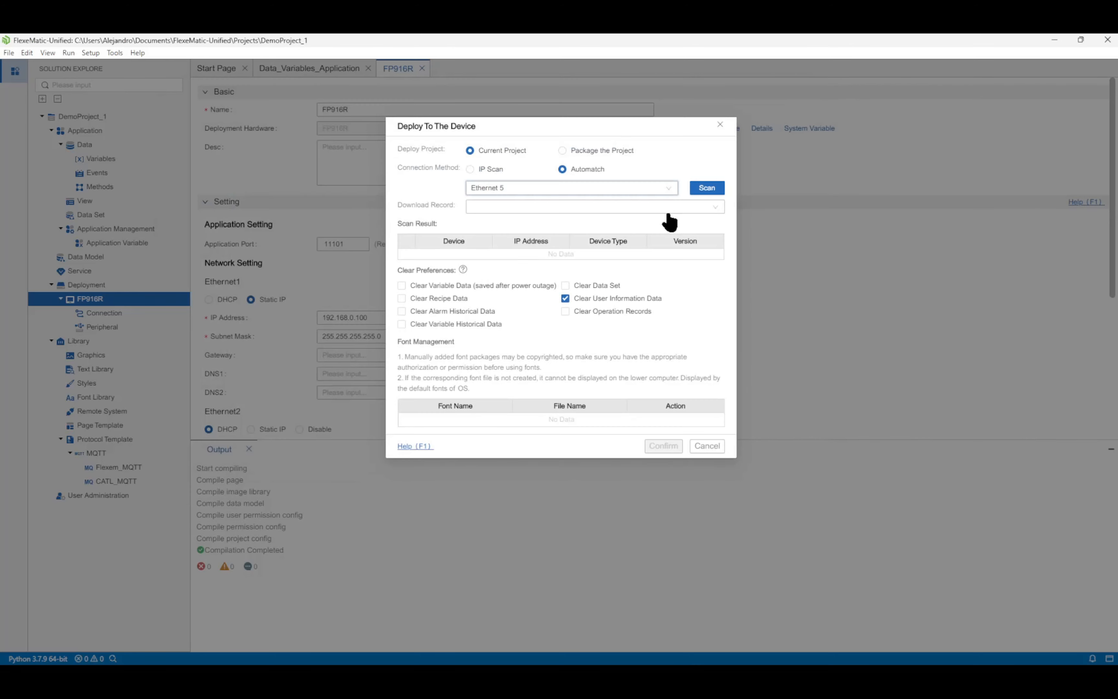
pyautogui.click(716, 193)
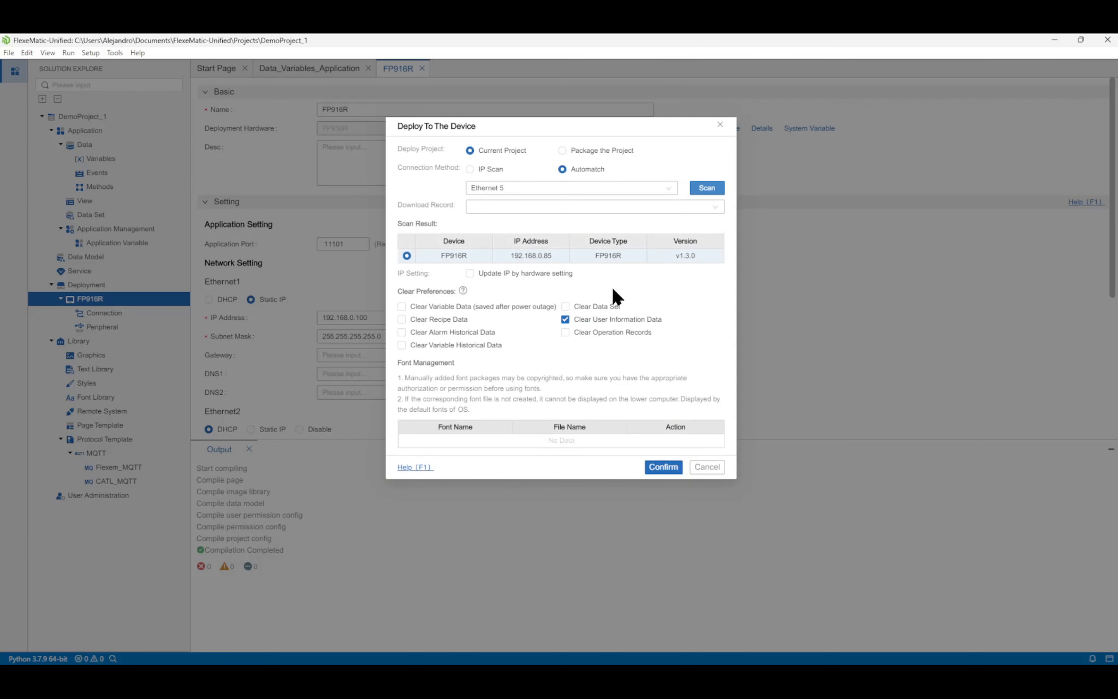
# Enable Update IP by hardware setting for the found FP916R device, and cancel the deployment
pyautogui.click(520, 276)
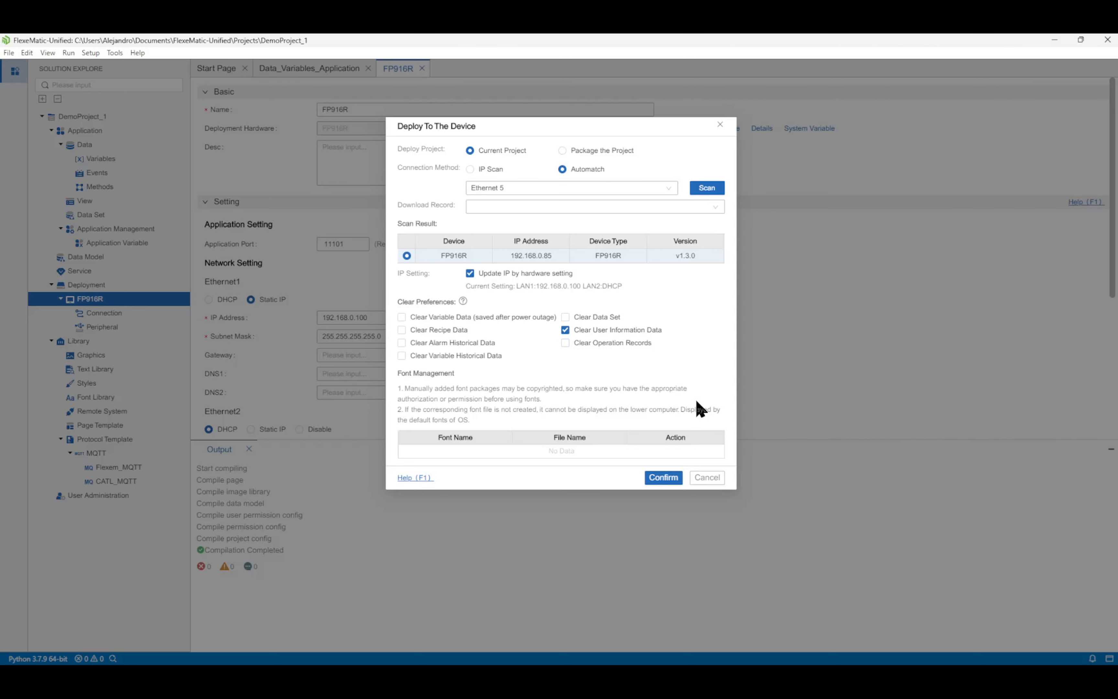
pyautogui.click(708, 478)
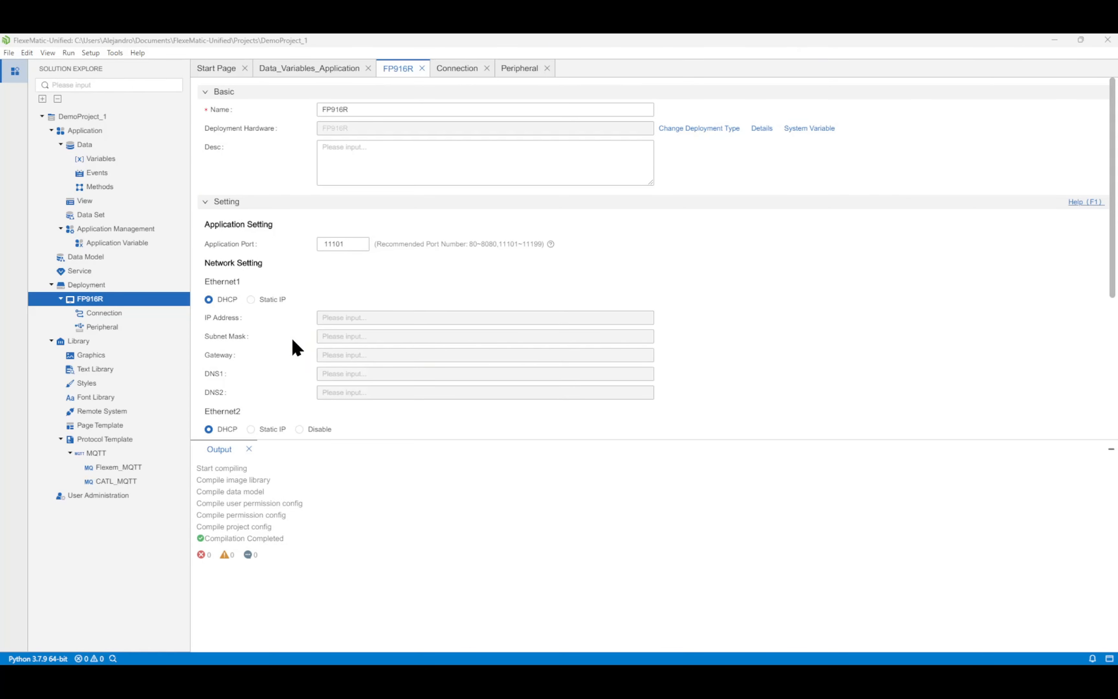
# Add a connection channel named test under the FP916R deployment, with Ethernet as its channel type
pyautogui.click(151, 314)
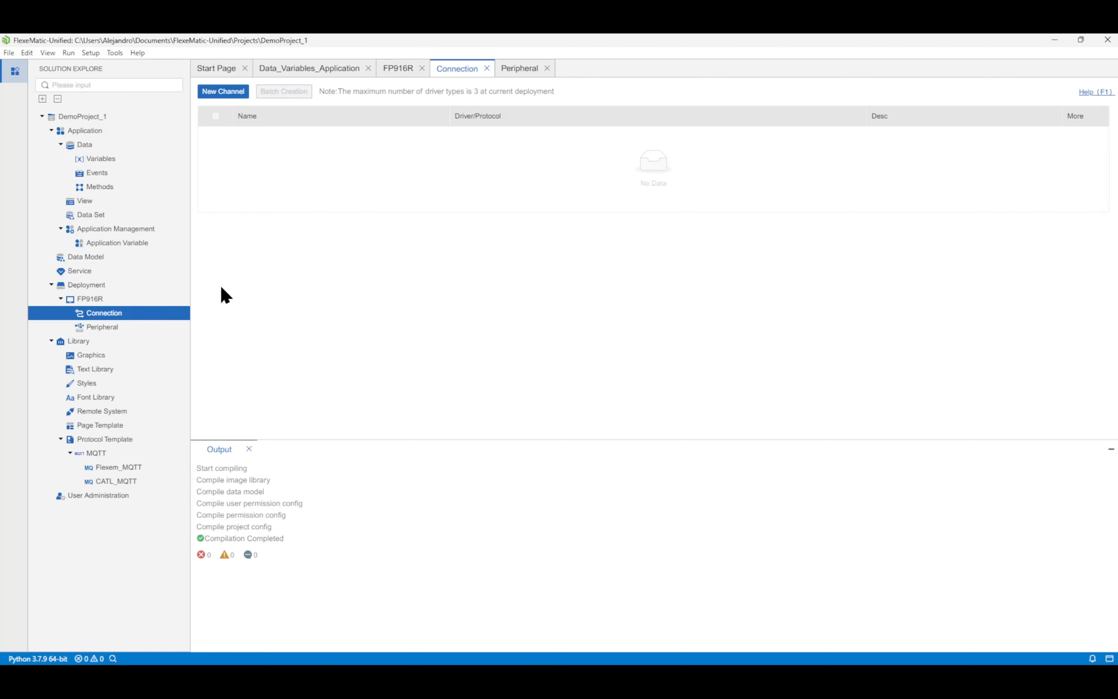
pyautogui.click(224, 91)
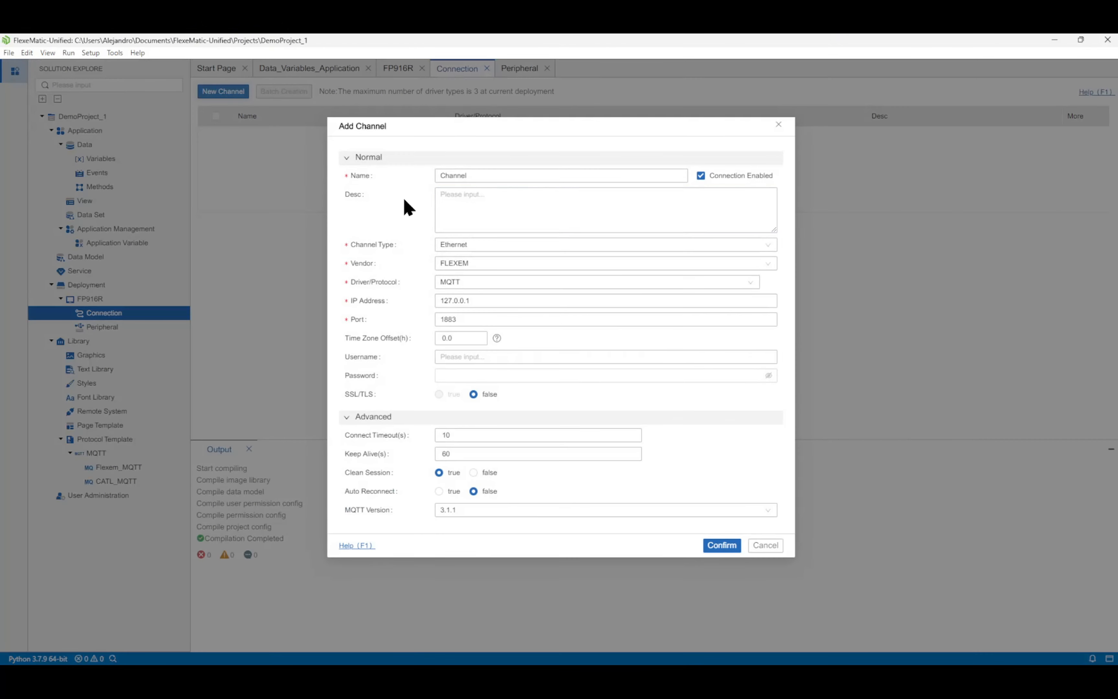
pyautogui.doubleClick(501, 175)
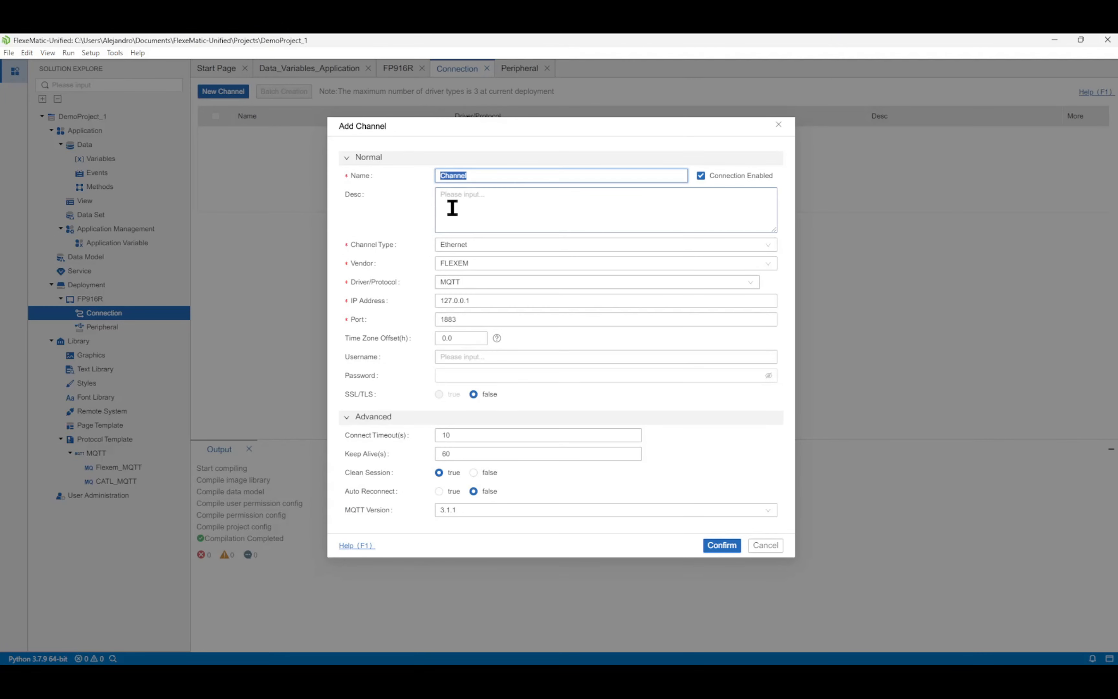
pyautogui.write('test')
pyautogui.click(473, 246)
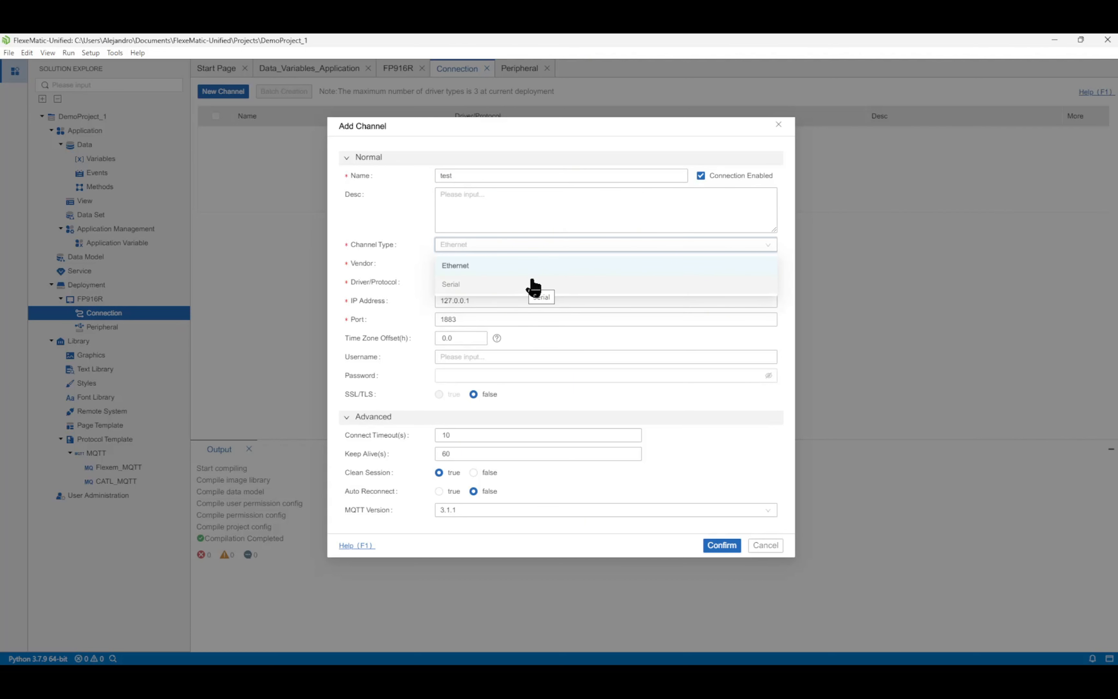
pyautogui.click(446, 271)
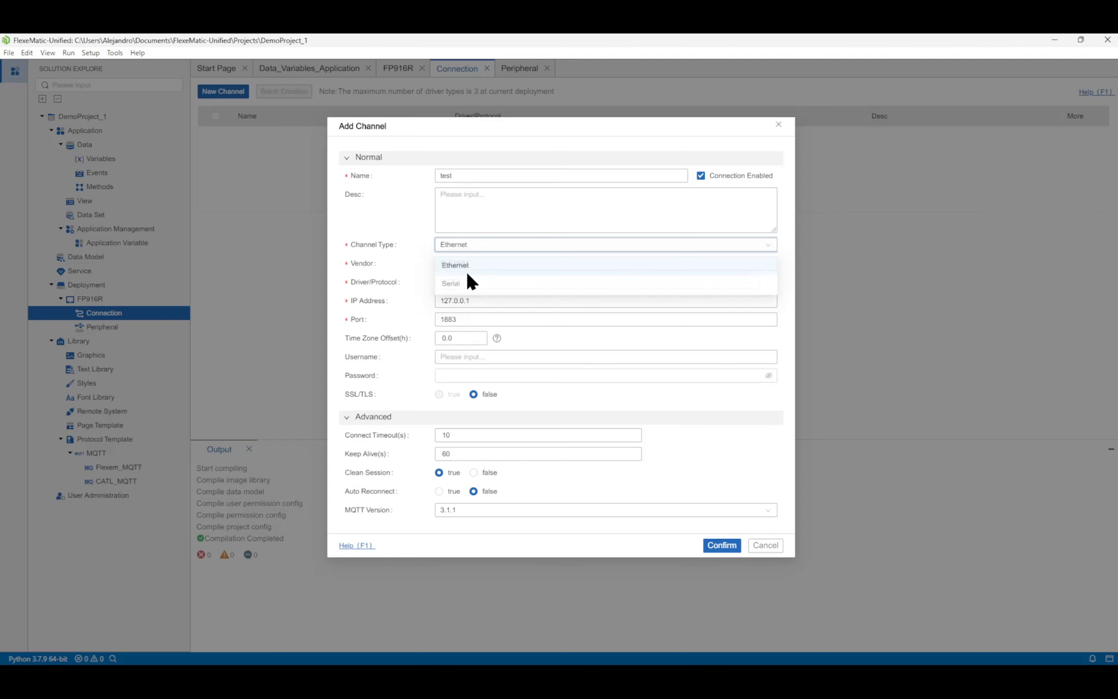
pyautogui.click(531, 265)
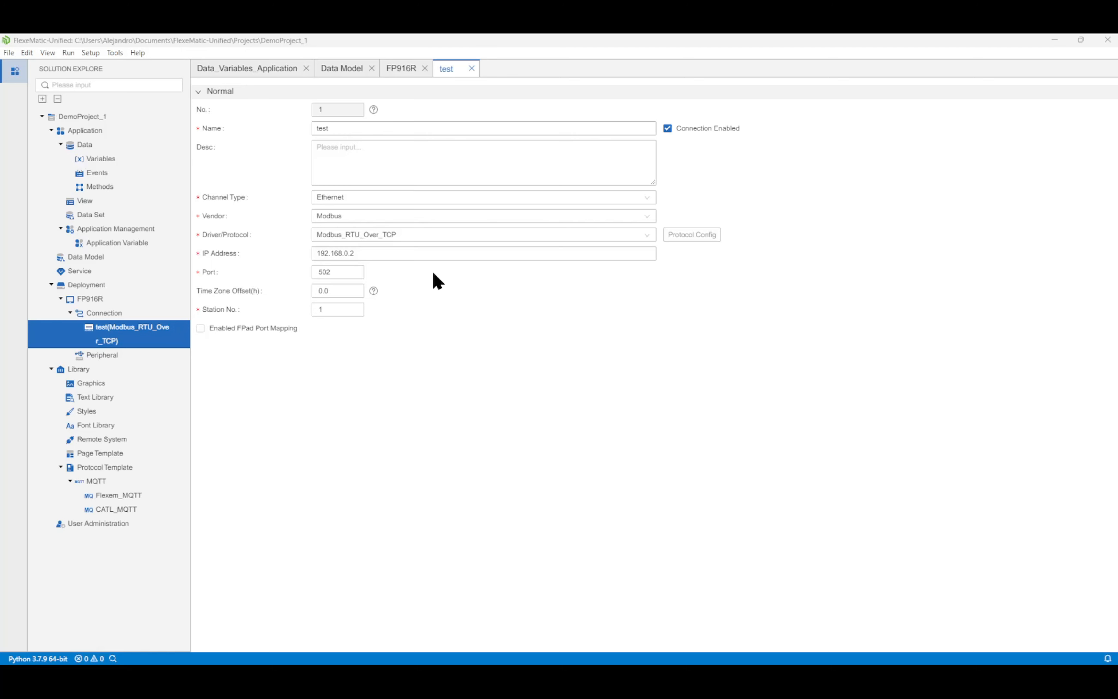
# Look through the vendors for the test channel, keep Modbus, and set its driver/protocol to Modbus_TCP
pyautogui.click(476, 216)
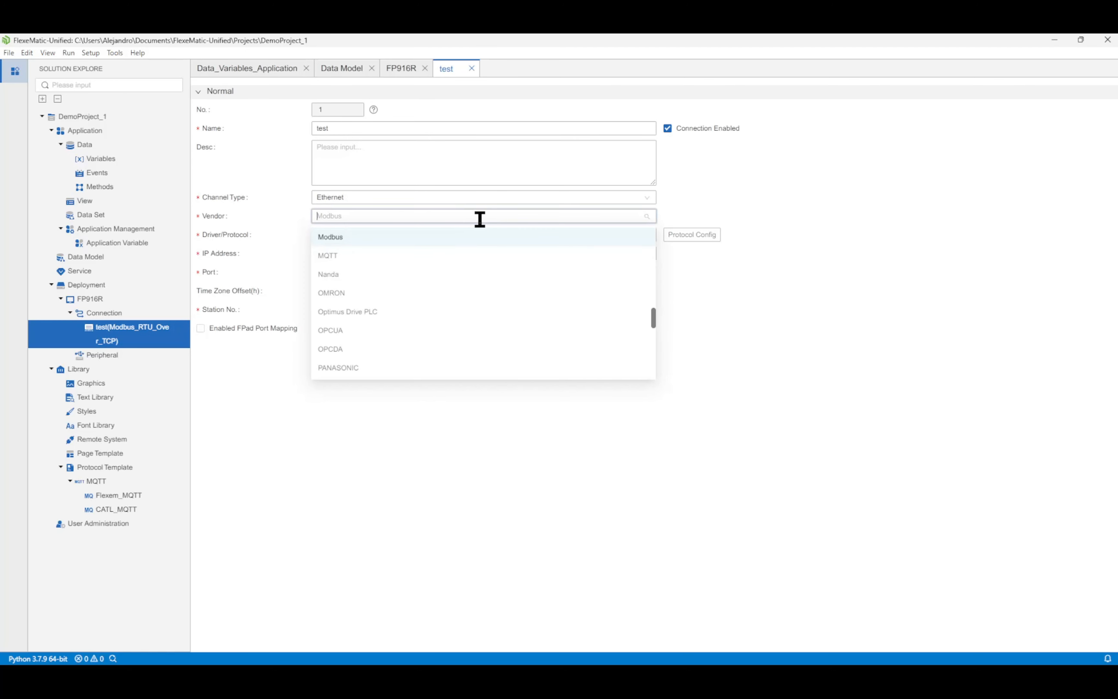
pyautogui.scroll(-5, 507, 273)
pyautogui.scroll(8, 508, 279)
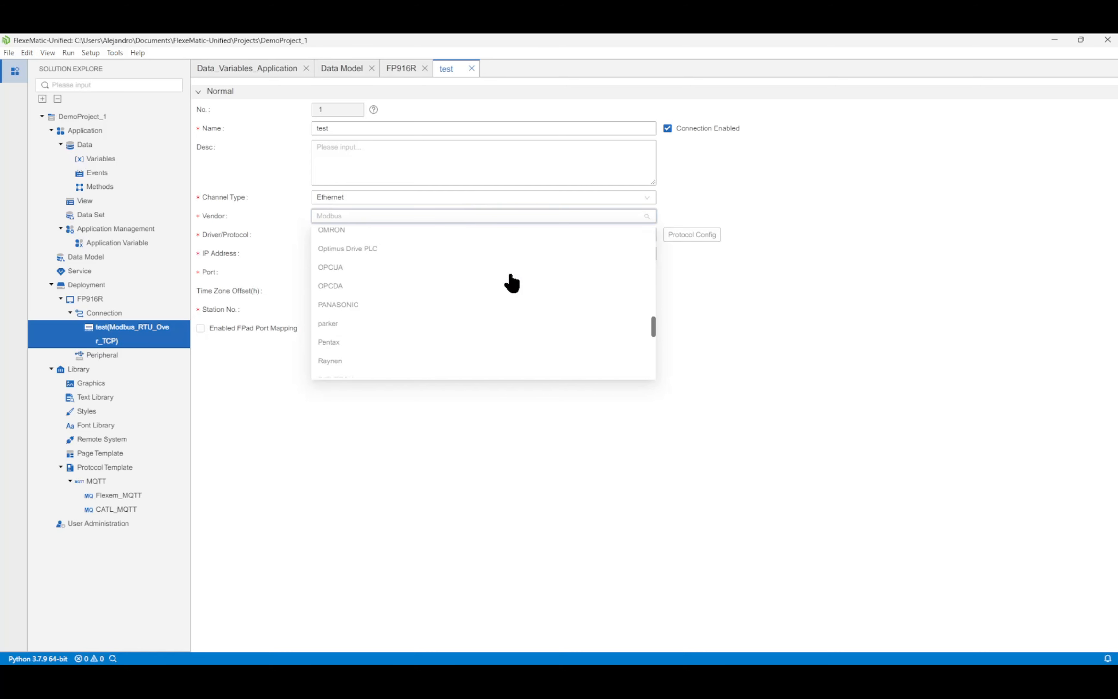
pyautogui.scroll(-2, 511, 283)
pyautogui.click(636, 285)
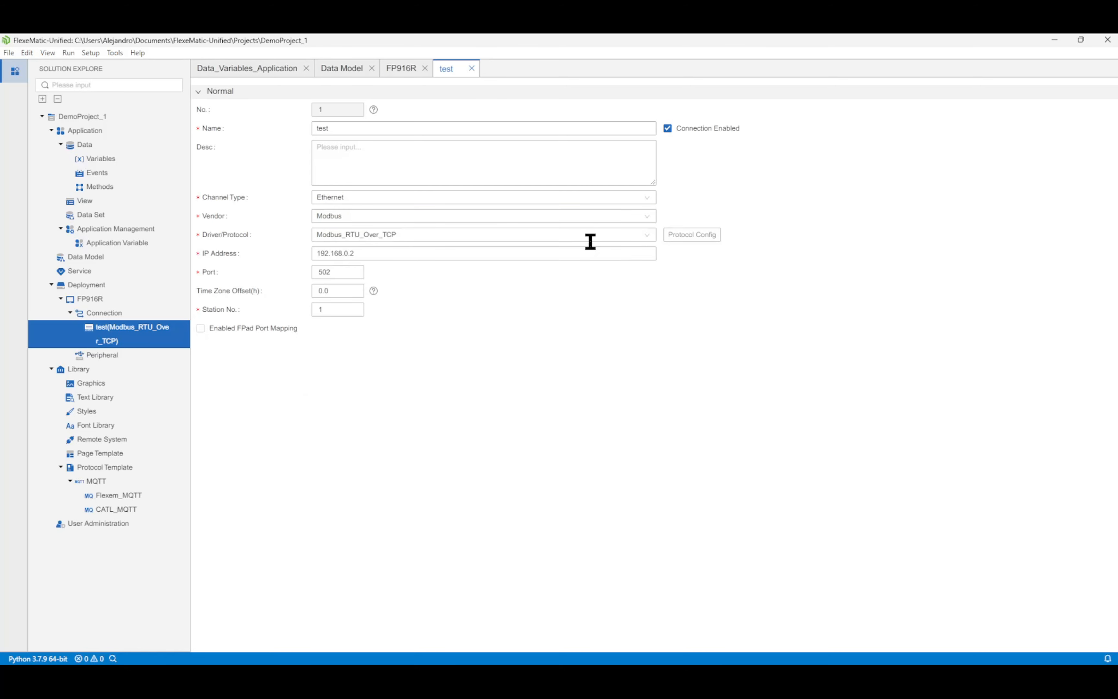
pyautogui.click(593, 236)
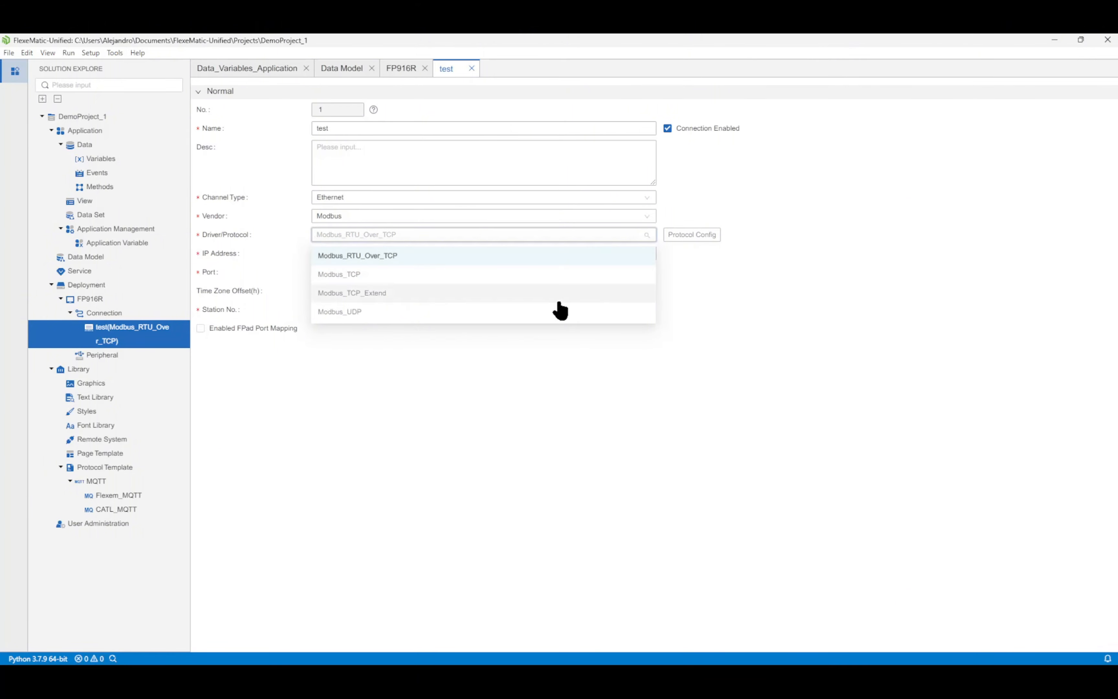
pyautogui.click(562, 277)
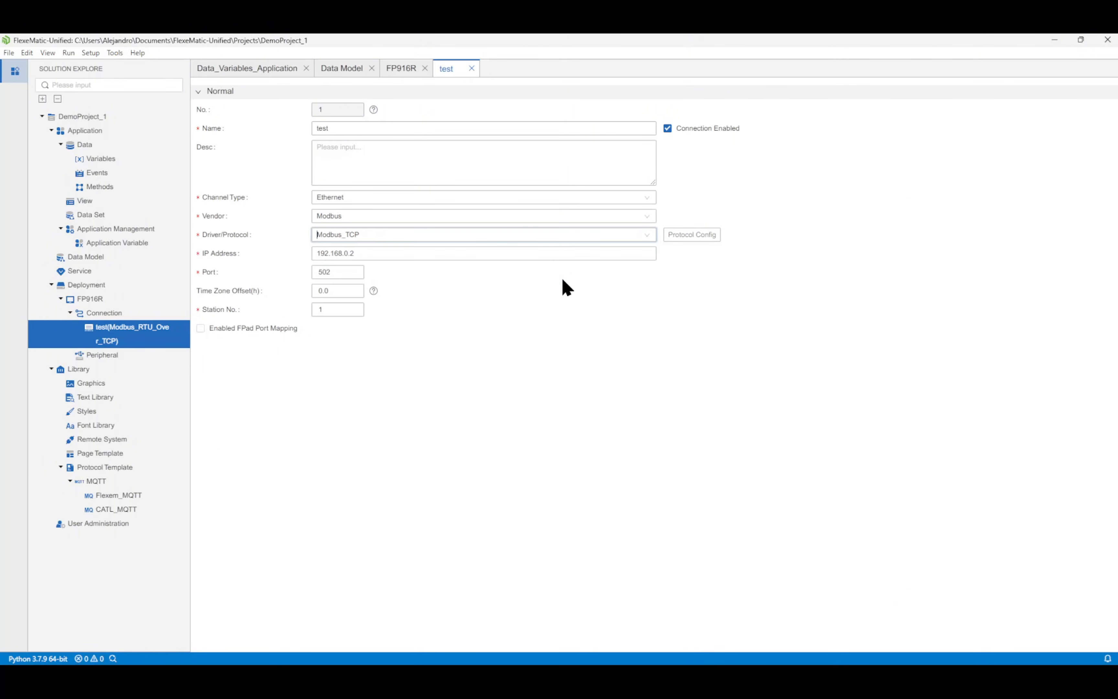
pyautogui.click(549, 236)
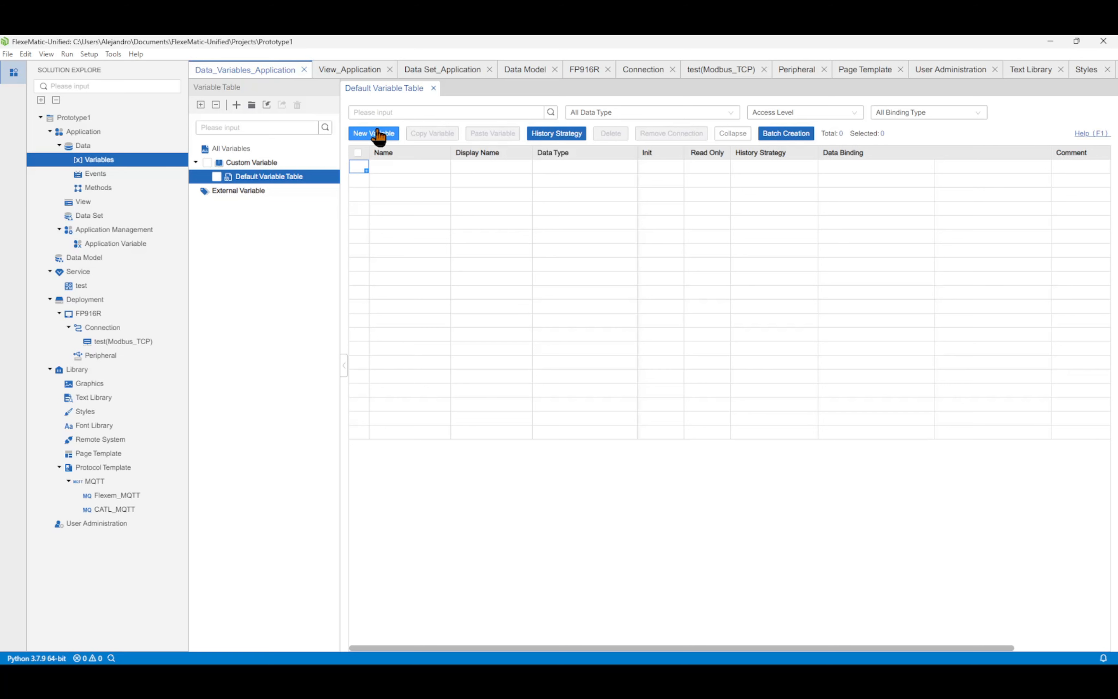
# Add a variable to the Default Variable Table and name it Prototype_1
pyautogui.click(378, 130)
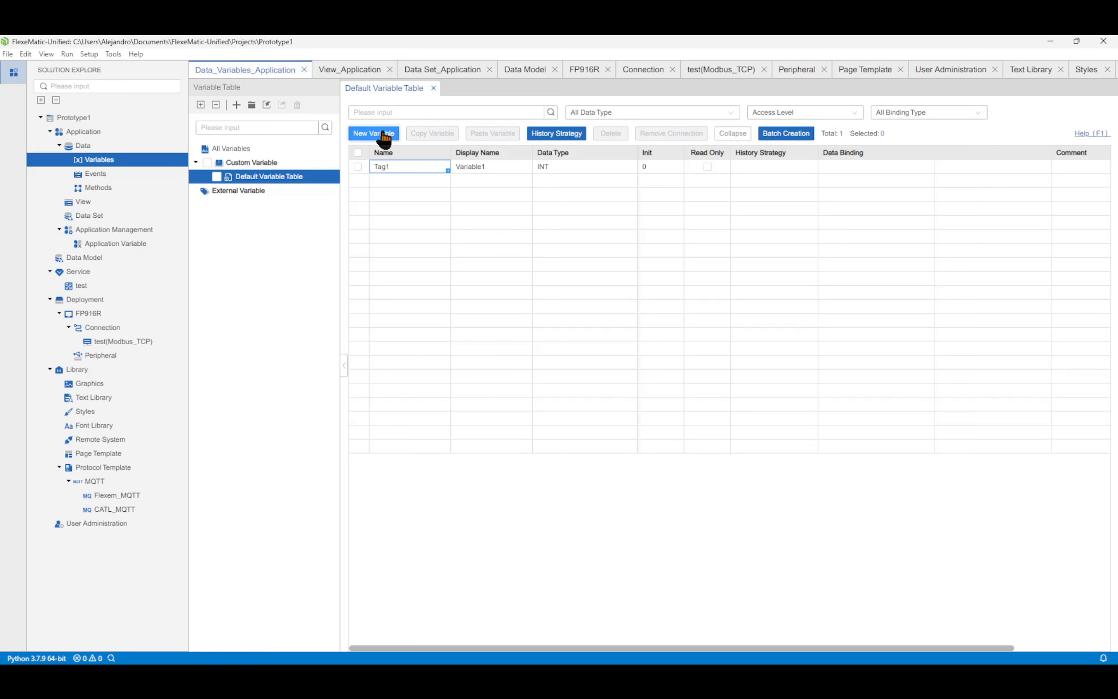
pyautogui.doubleClick(413, 162)
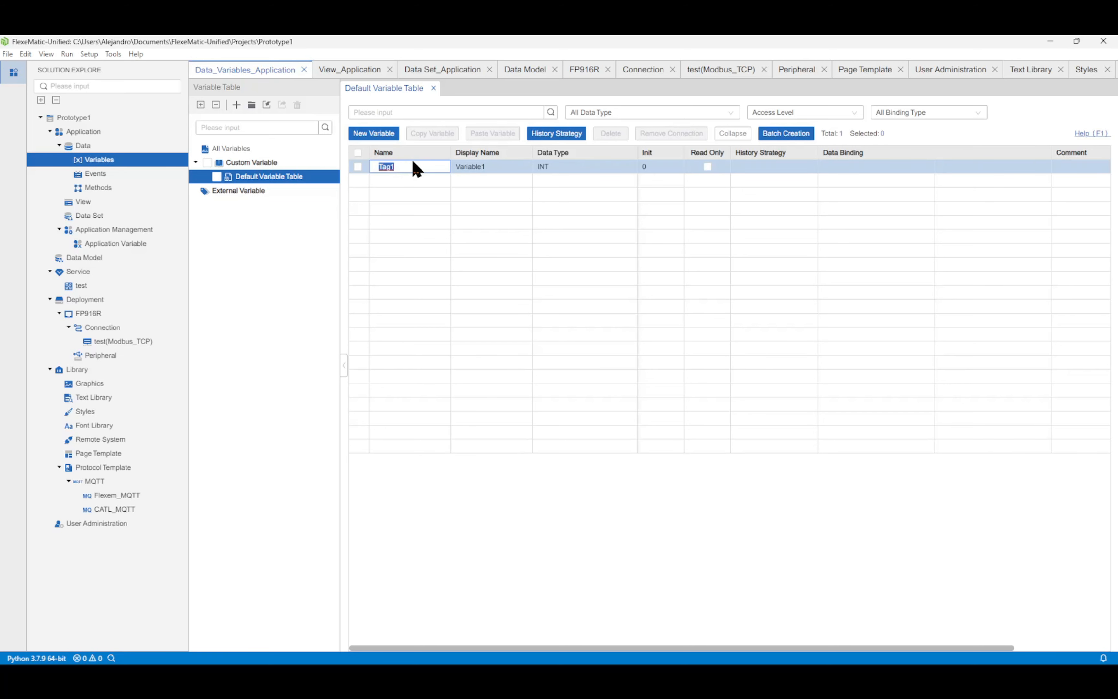
pyautogui.write('Prototype_2')
pyautogui.click(772, 170)
# Bind the Prototype_1 variable to the test(Modbus_TCP) channel and open its address settings
pyautogui.click(897, 165)
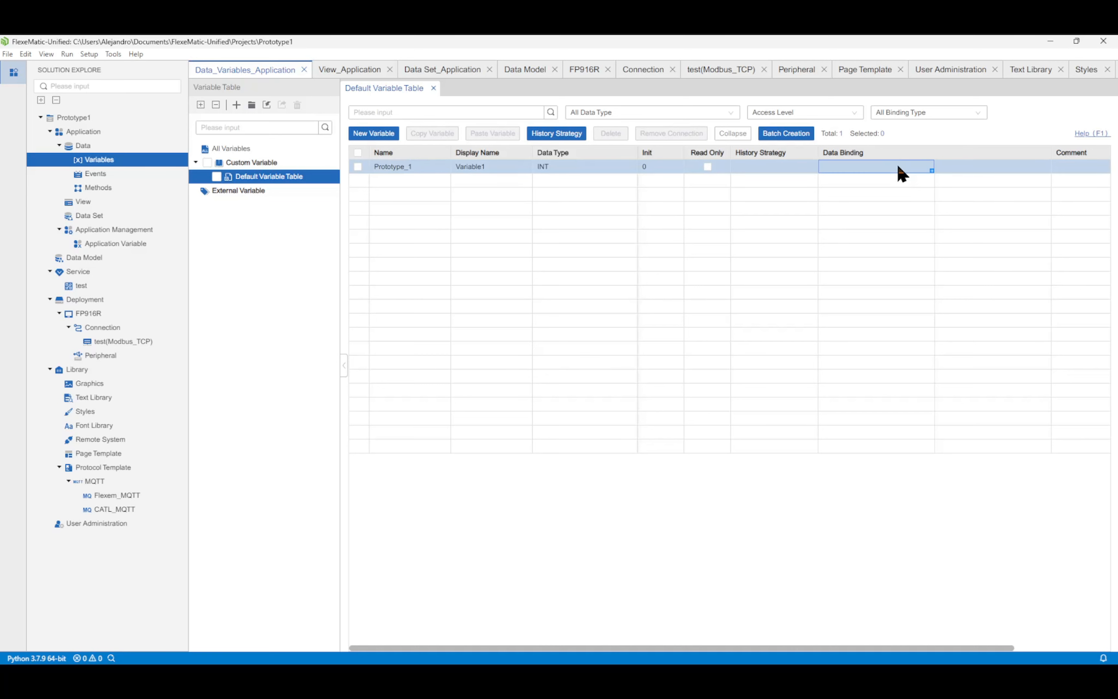
pyautogui.click(897, 164)
pyautogui.click(936, 207)
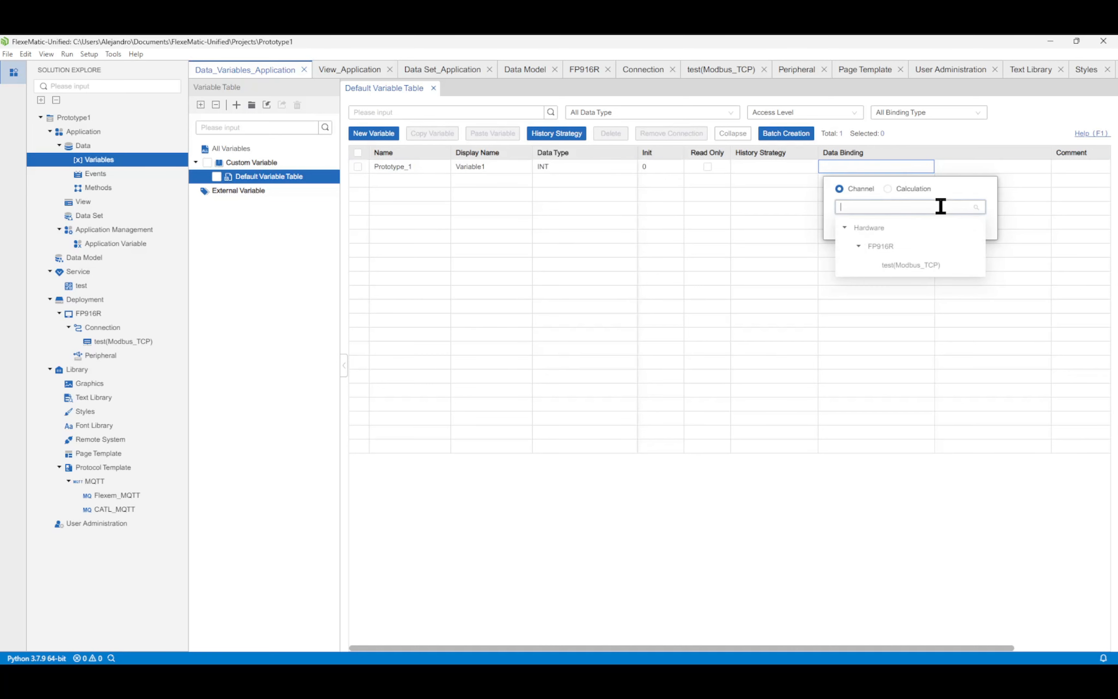
pyautogui.click(934, 266)
pyautogui.click(963, 226)
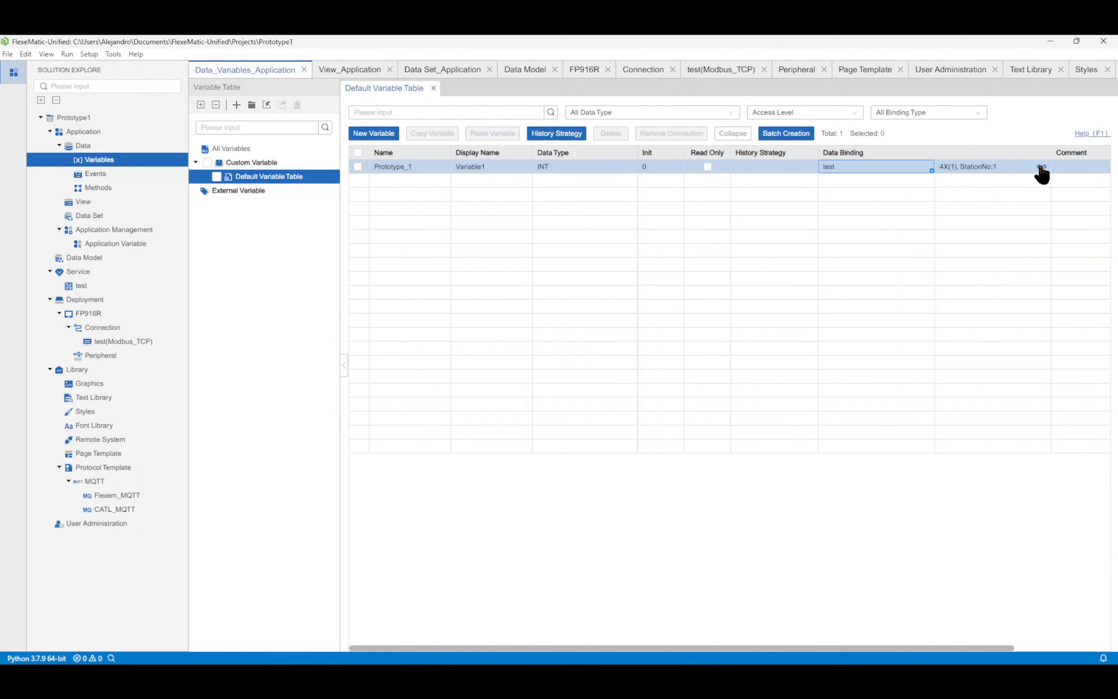
pyautogui.click(1040, 167)
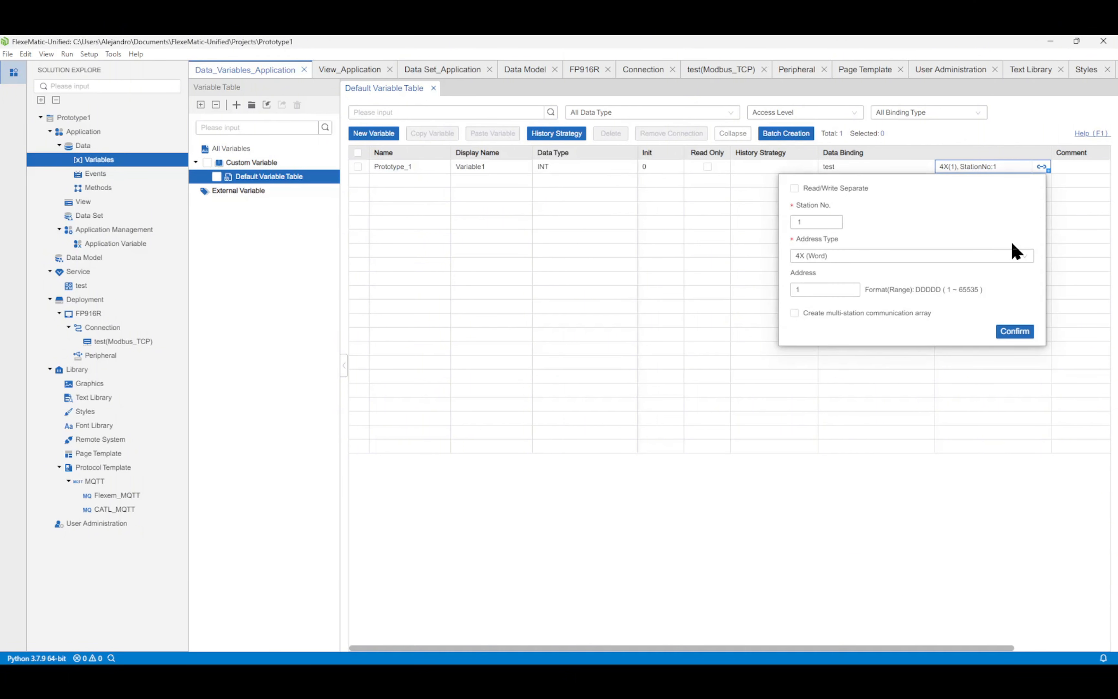